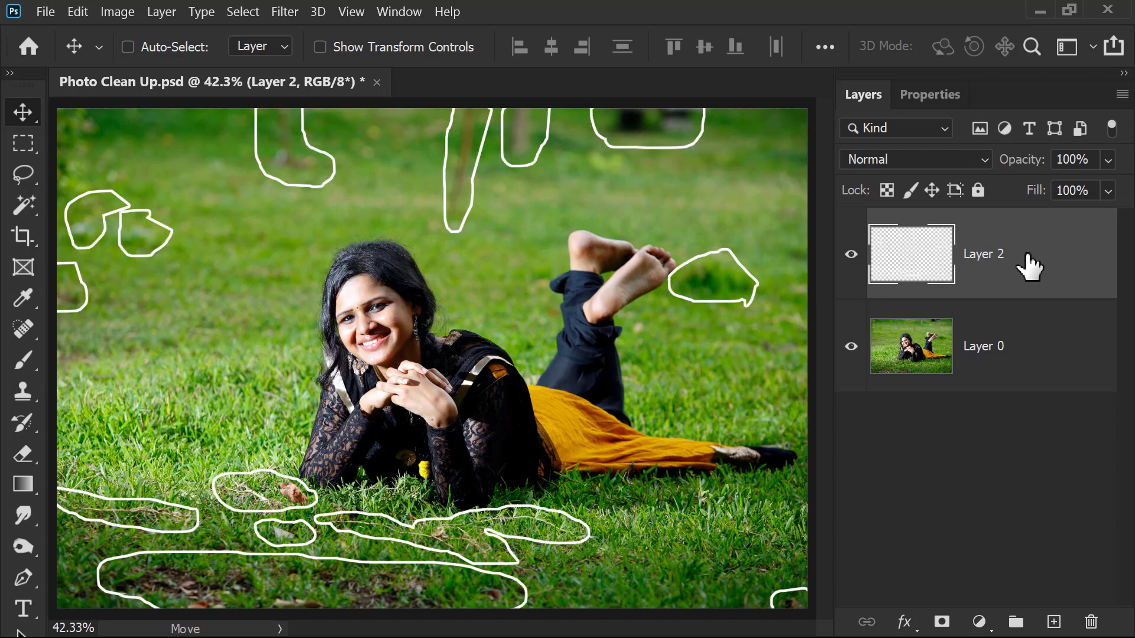
# - Delete the outline guides layer (Layer 2) and add a new empty Layer 1 above the photo
pyautogui.moveTo(1026, 263); pyautogui.dragTo(1091, 621)
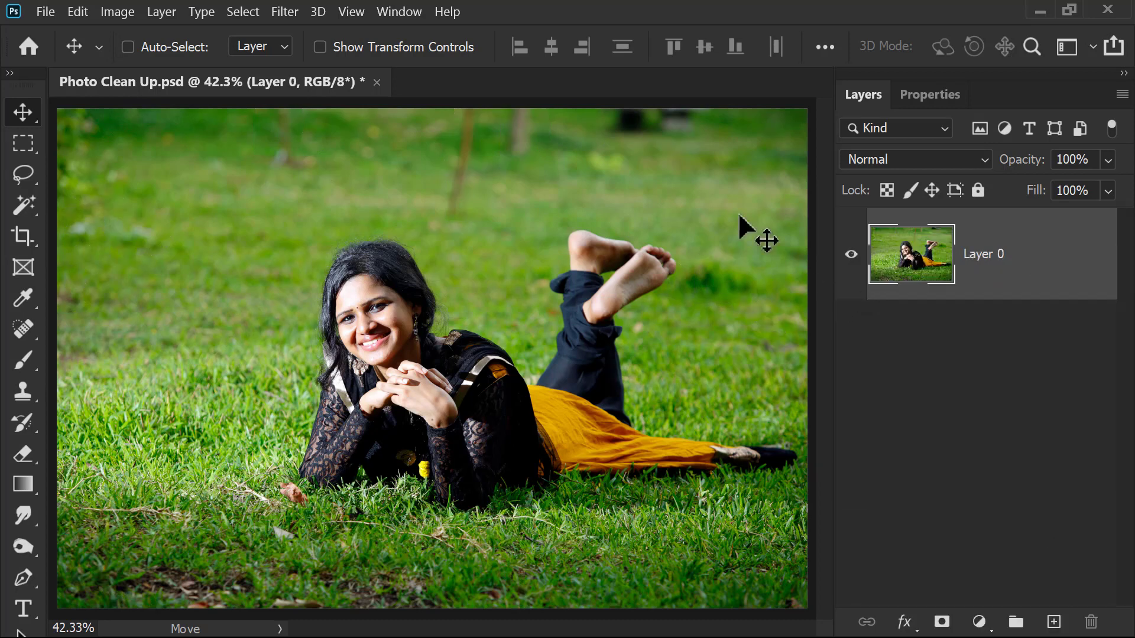
pyautogui.click(1054, 622)
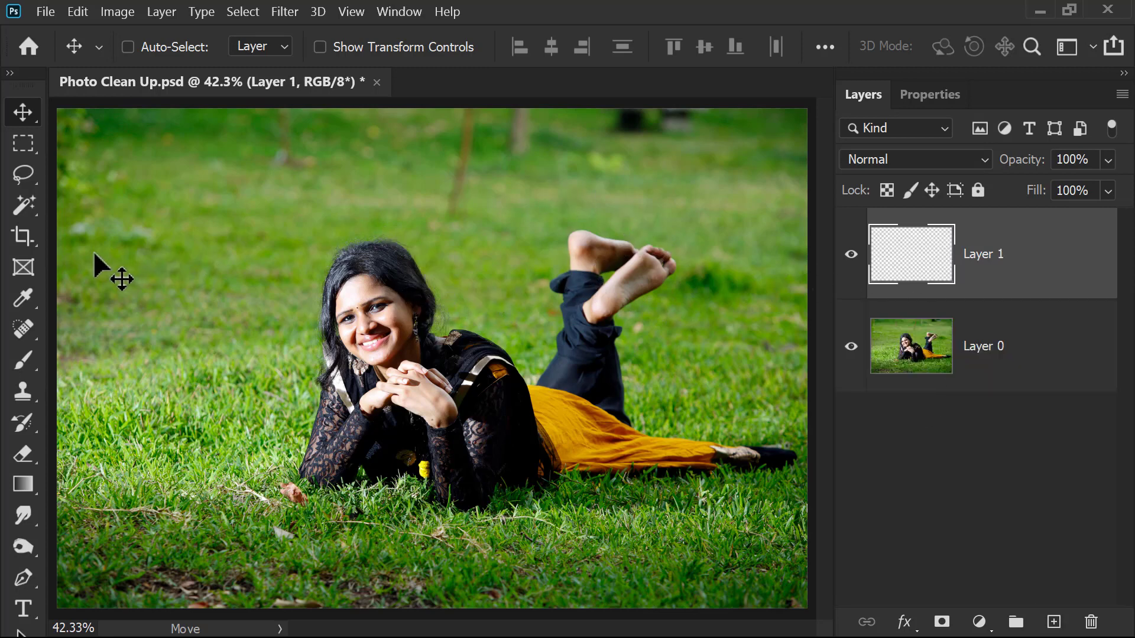
# - Switch to the Spot Healing Brush with Sample All Layers enabled
pyautogui.click(21, 332)
pyautogui.rightClick(20, 331)
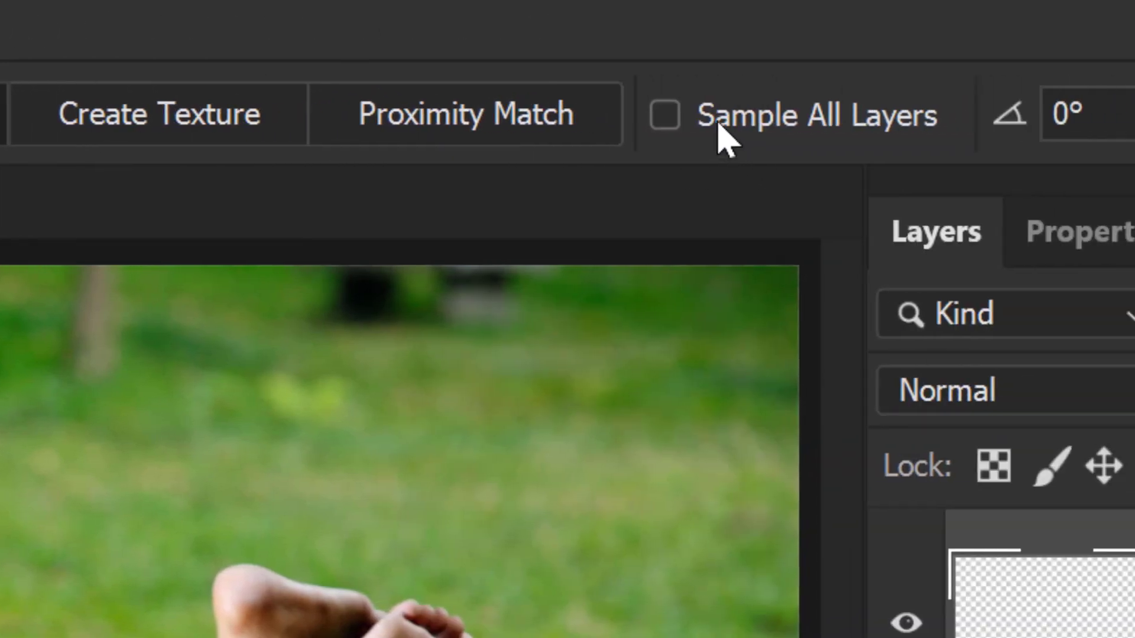
pyautogui.moveTo(803, 103)
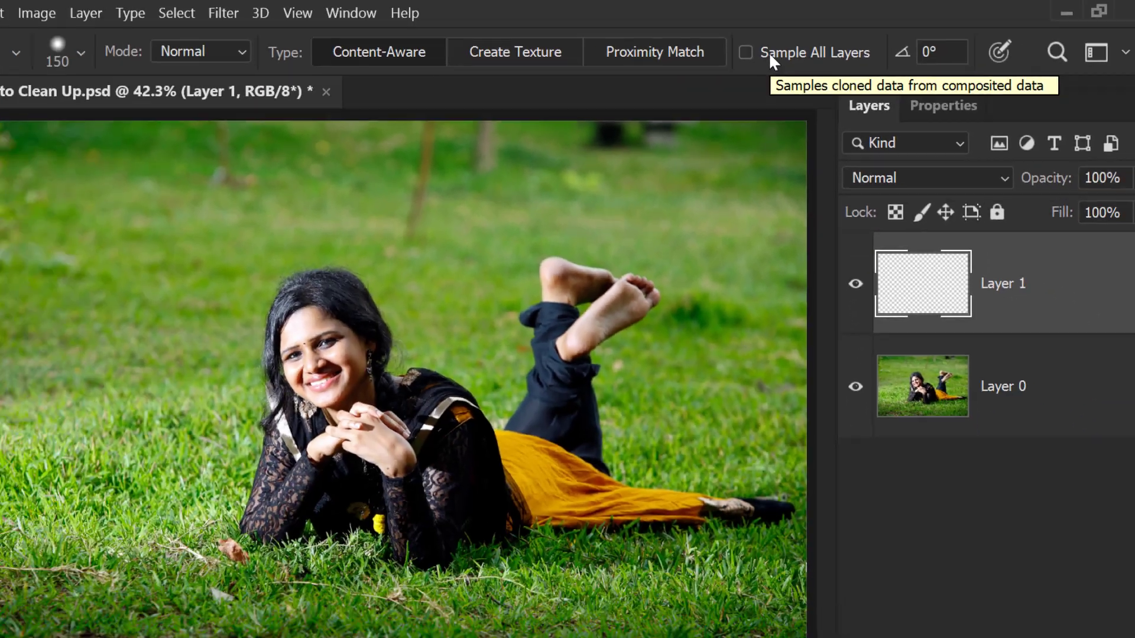
pyautogui.click(772, 48)
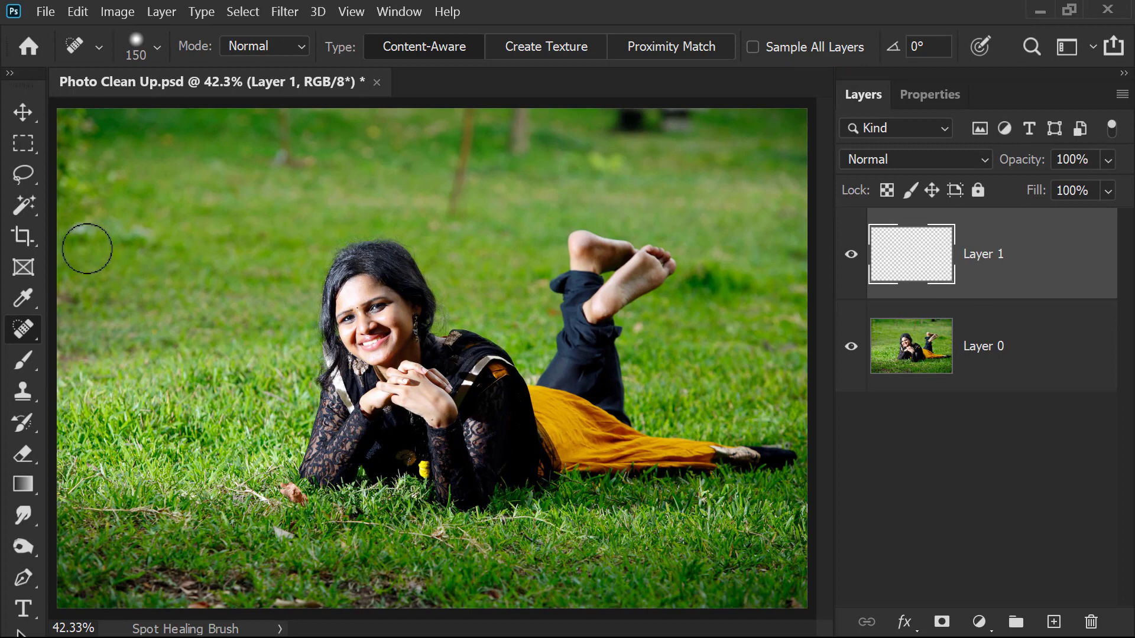
# - Heal away the background tree trunk above the woman, up to the top edge
pyautogui.moveTo(466, 199); pyautogui.dragTo(466, 114)
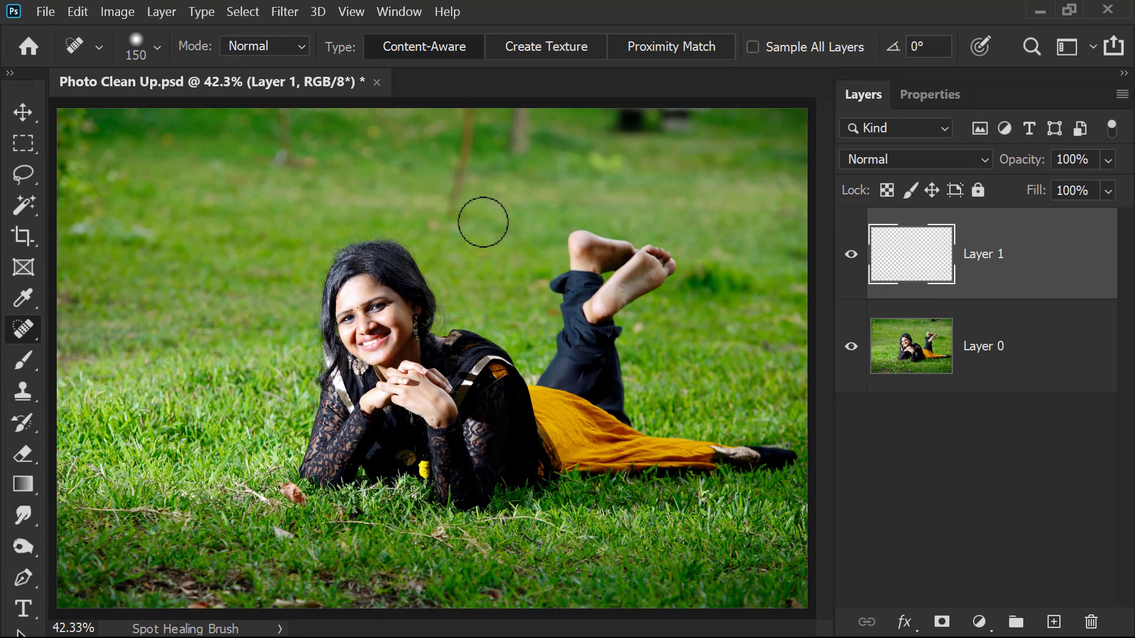
pyautogui.moveTo(436, 198); pyautogui.dragTo(455, 216)
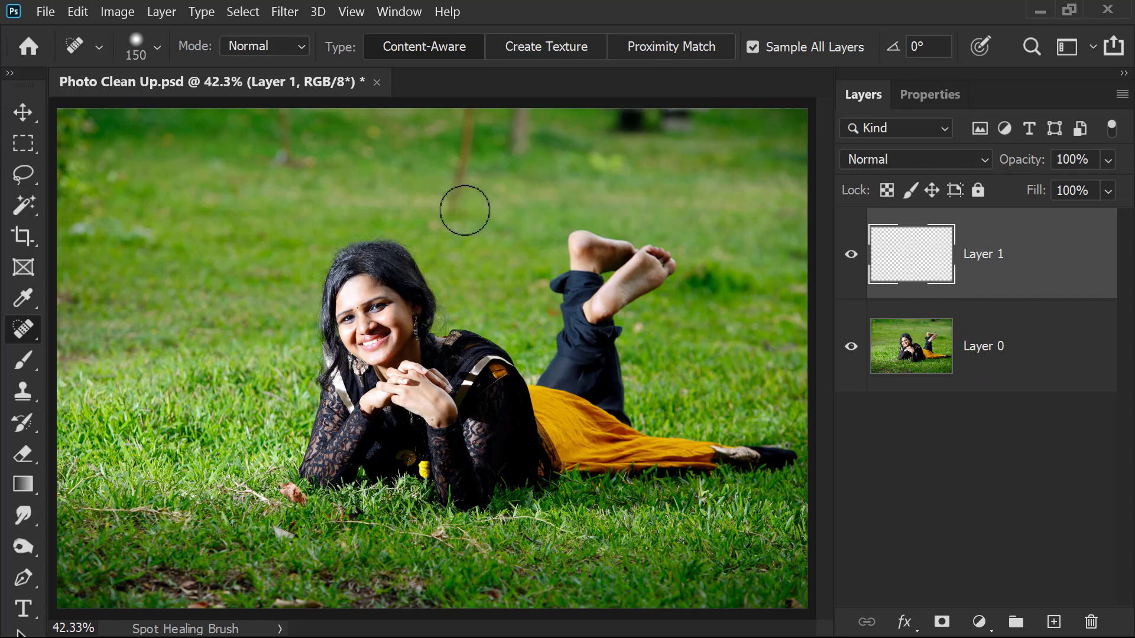
pyautogui.moveTo(453, 200); pyautogui.dragTo(464, 120)
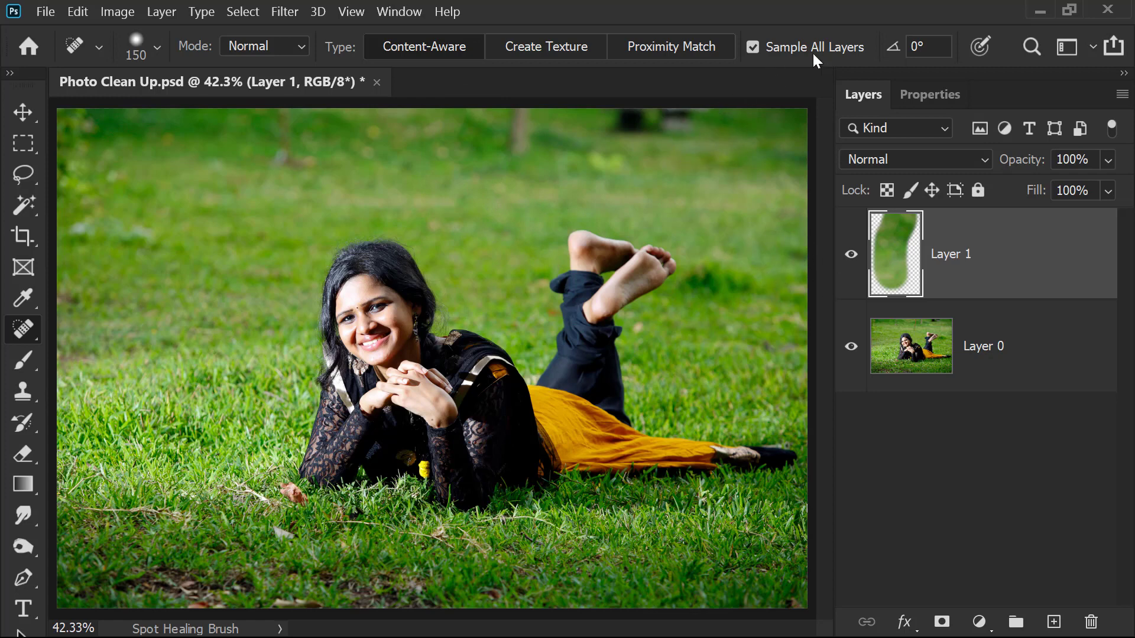
# - Undo the trunk healing and soften the healing brush to 0% hardness
pyautogui.hotkey('ctrl', 'z')
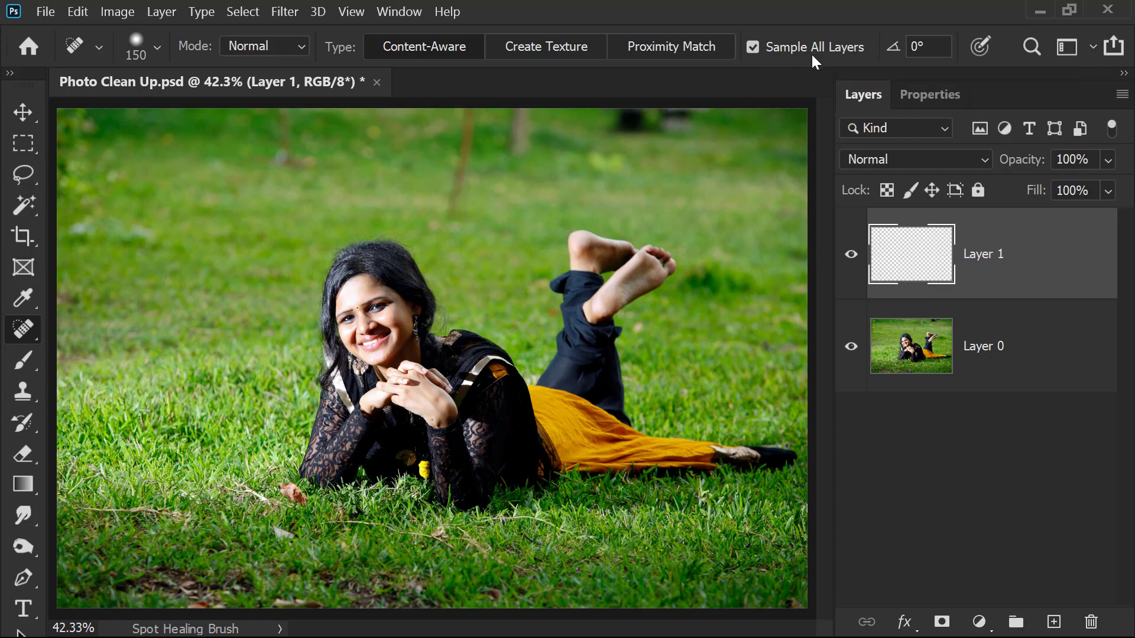
pyautogui.rightClick(230, 222)
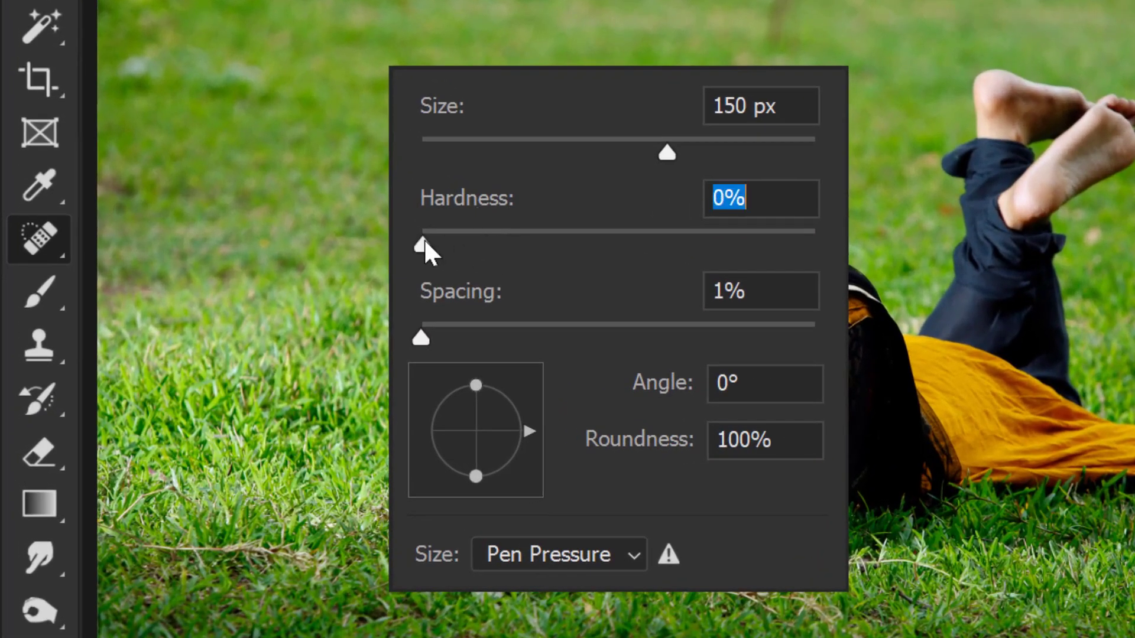
pyautogui.moveTo(781, 243)
pyautogui.mouseDown()
pyautogui.moveTo(833, 244)
pyautogui.moveTo(464, 259)
pyautogui.mouseUp()
pyautogui.press('Return')
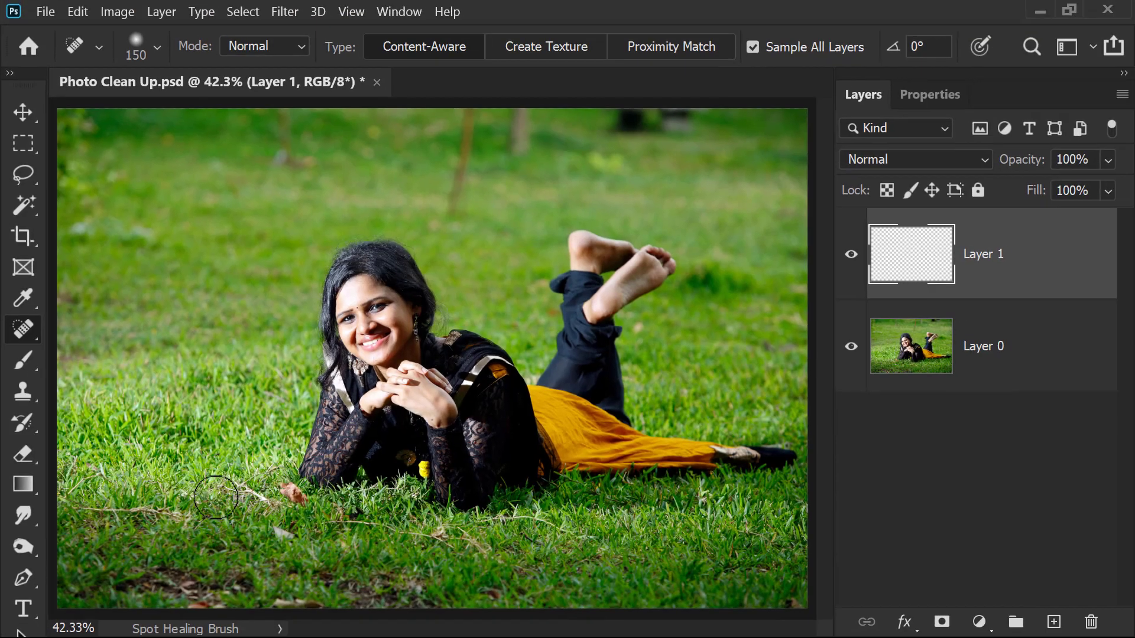
# - Recheck the brush settings and zoom in on the lower grass strands near the leaf
pyautogui.rightClick(236, 324)
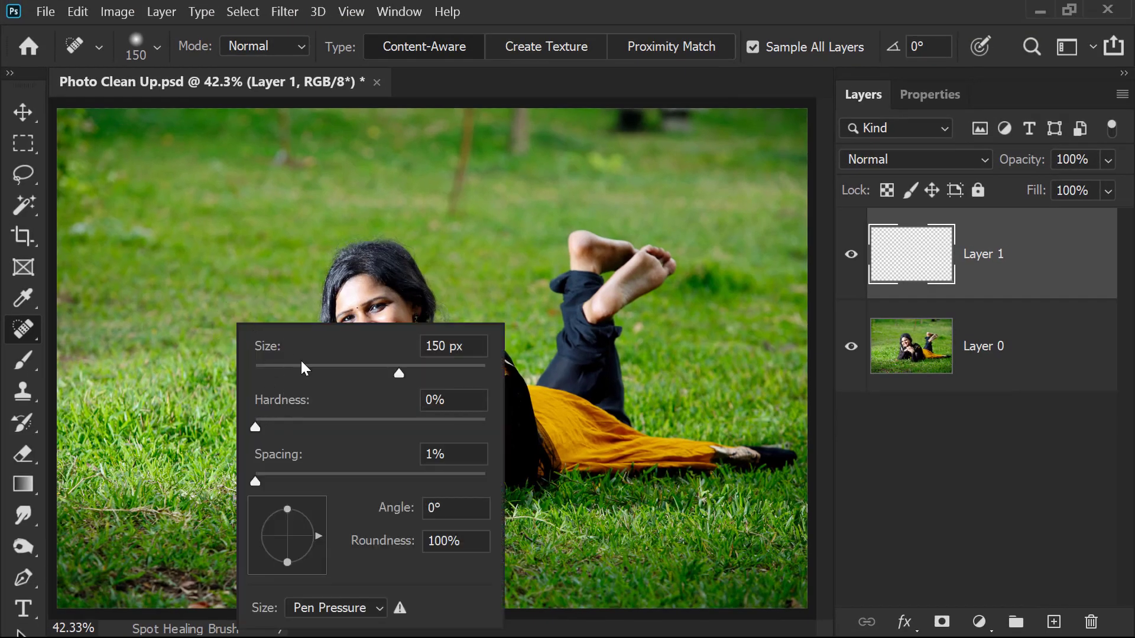
pyautogui.click(461, 84)
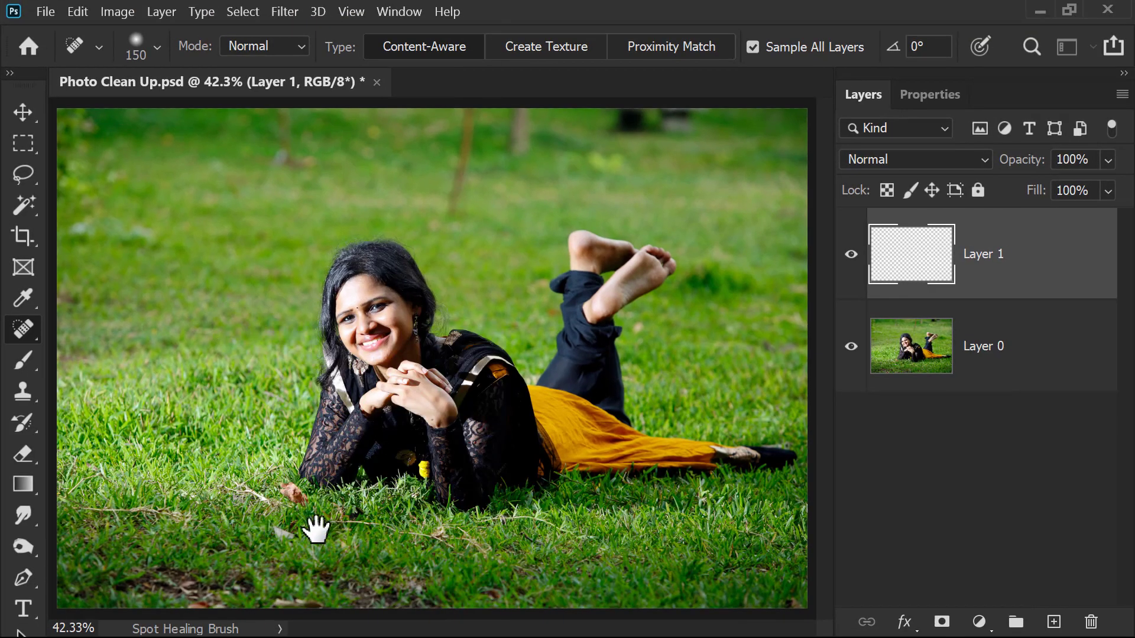
pyautogui.scroll(3, 481, 494)
pyautogui.moveTo(317, 362)
pyautogui.mouseDown()
pyautogui.moveTo(374, 427)
pyautogui.moveTo(563, 457)
pyautogui.mouseUp()
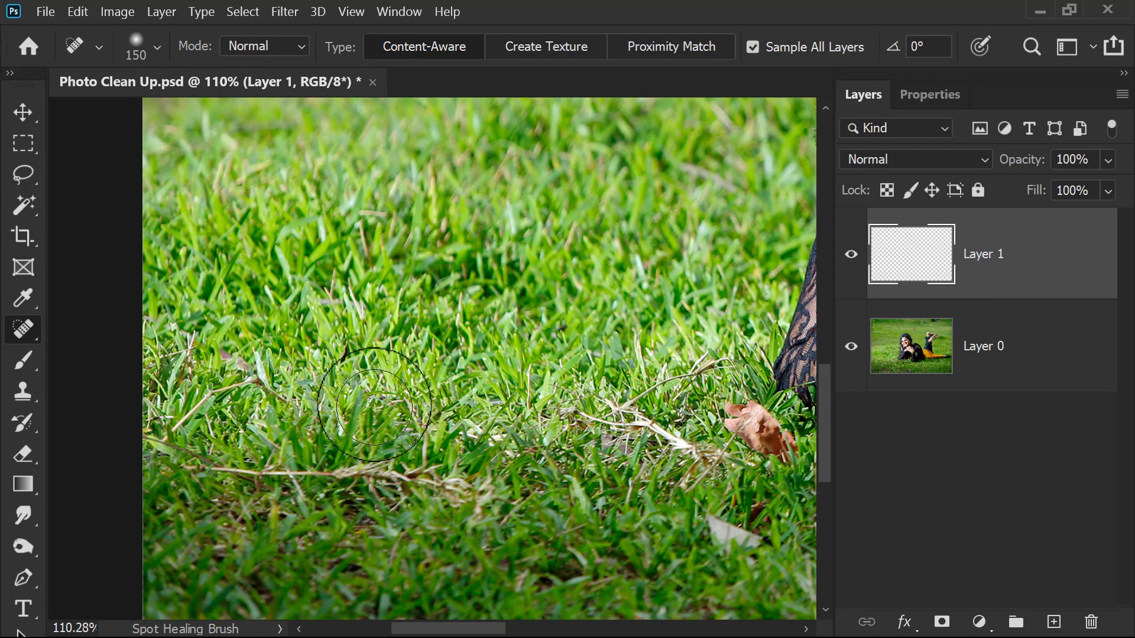
# - Pan across the woman's hair, dress and face, lowering brush hardness to 41%
pyautogui.rightClick(381, 393)
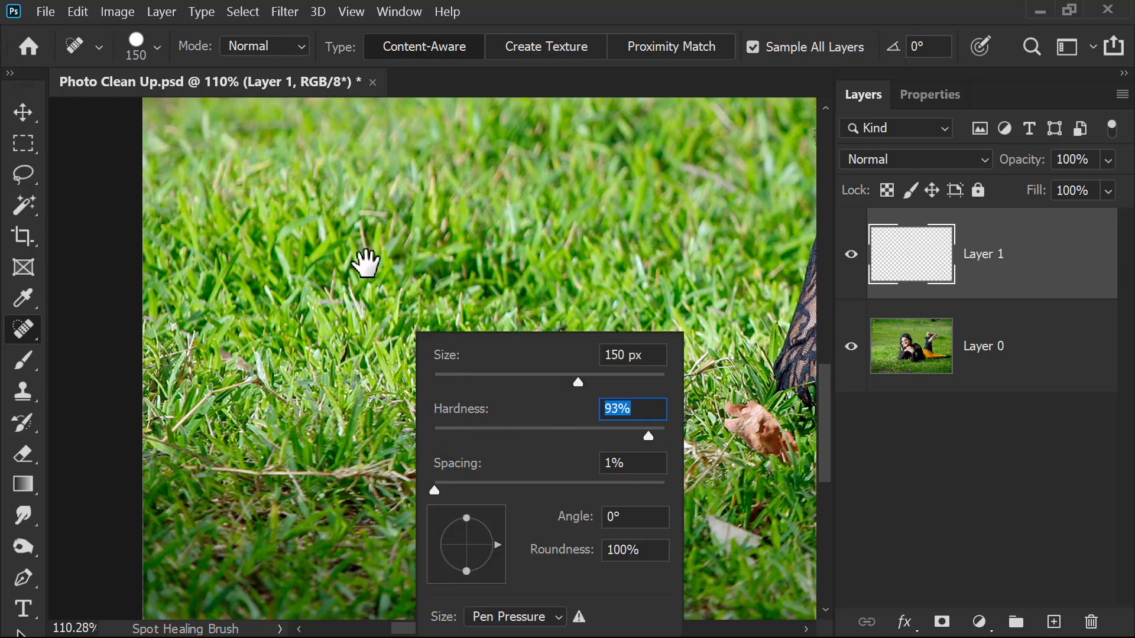
pyautogui.click(362, 261)
pyautogui.moveTo(406, 195); pyautogui.dragTo(409, 337)
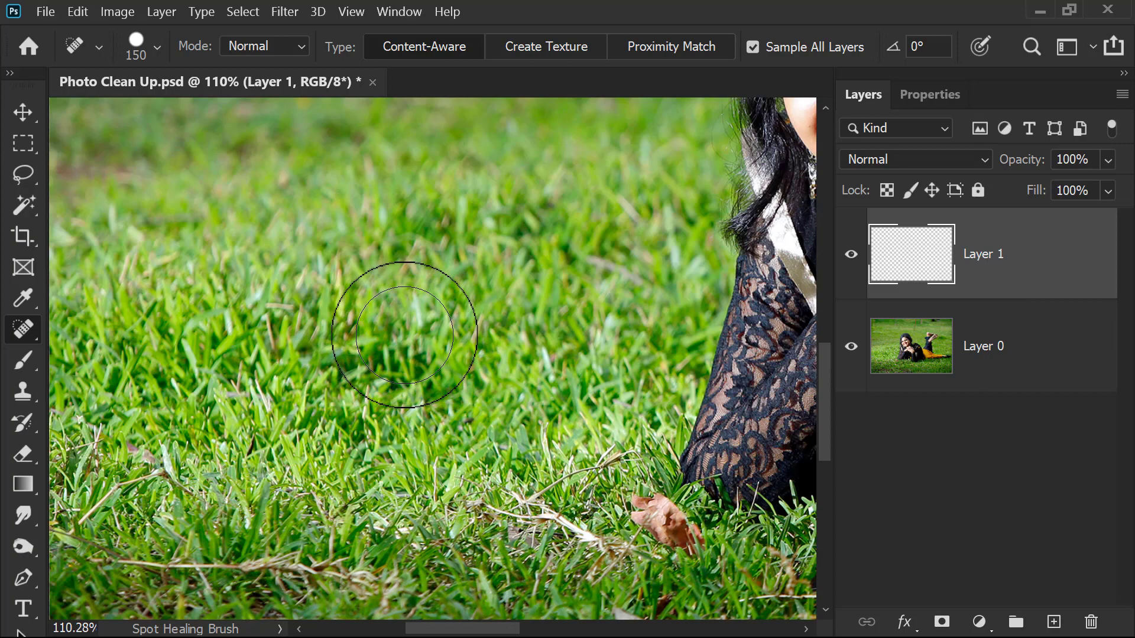
pyautogui.rightClick(406, 329)
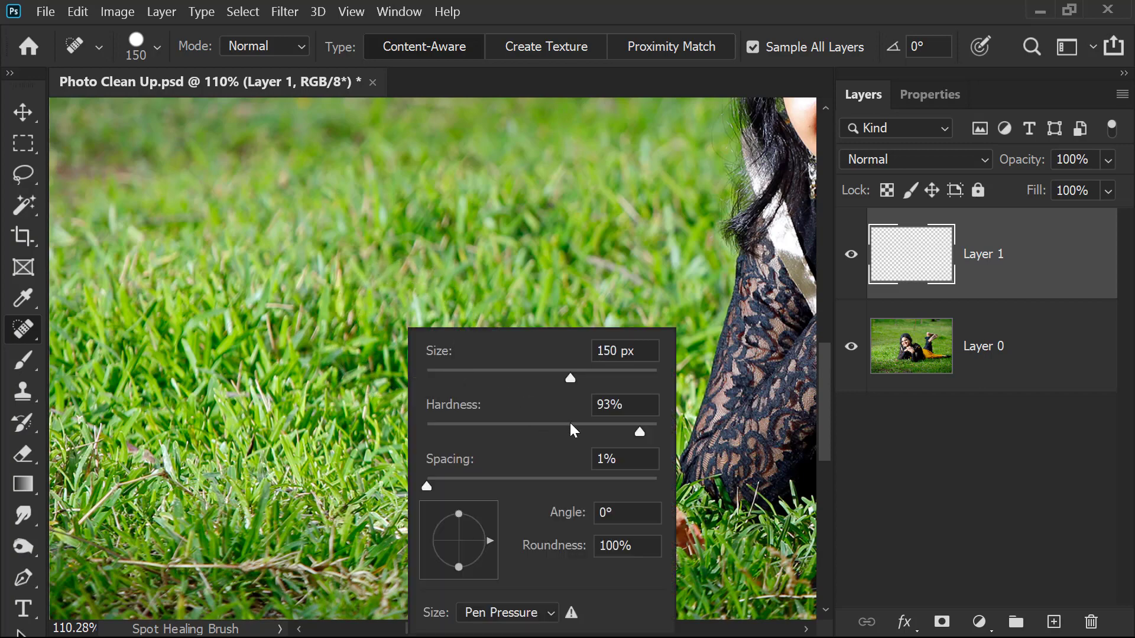
pyautogui.click(471, 212)
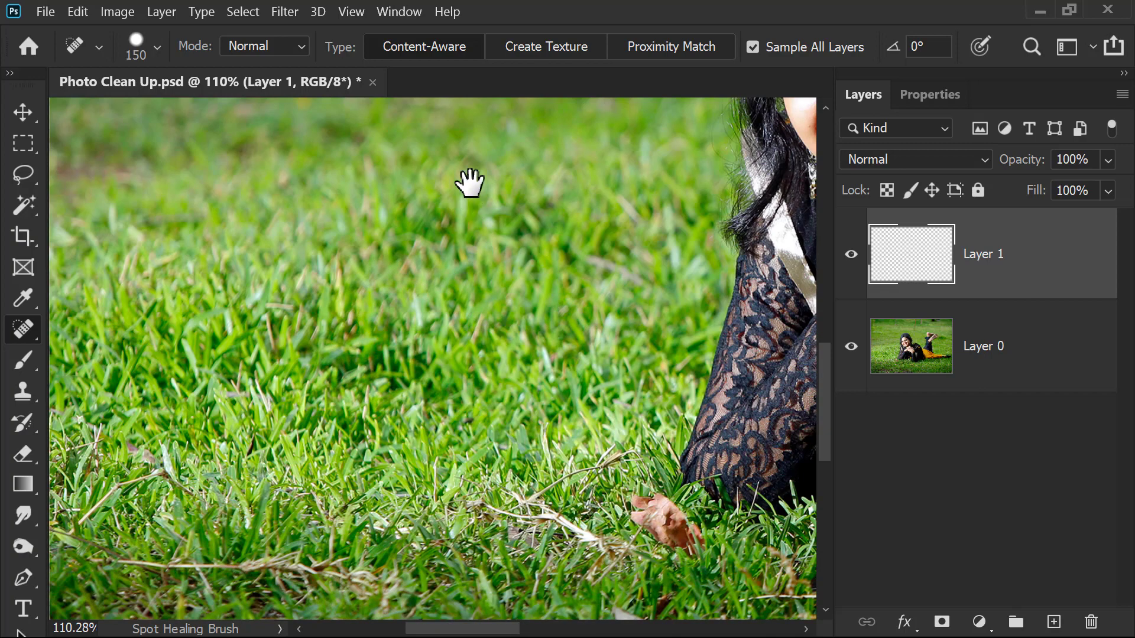
pyautogui.moveTo(469, 182); pyautogui.dragTo(375, 499)
pyautogui.rightClick(408, 370)
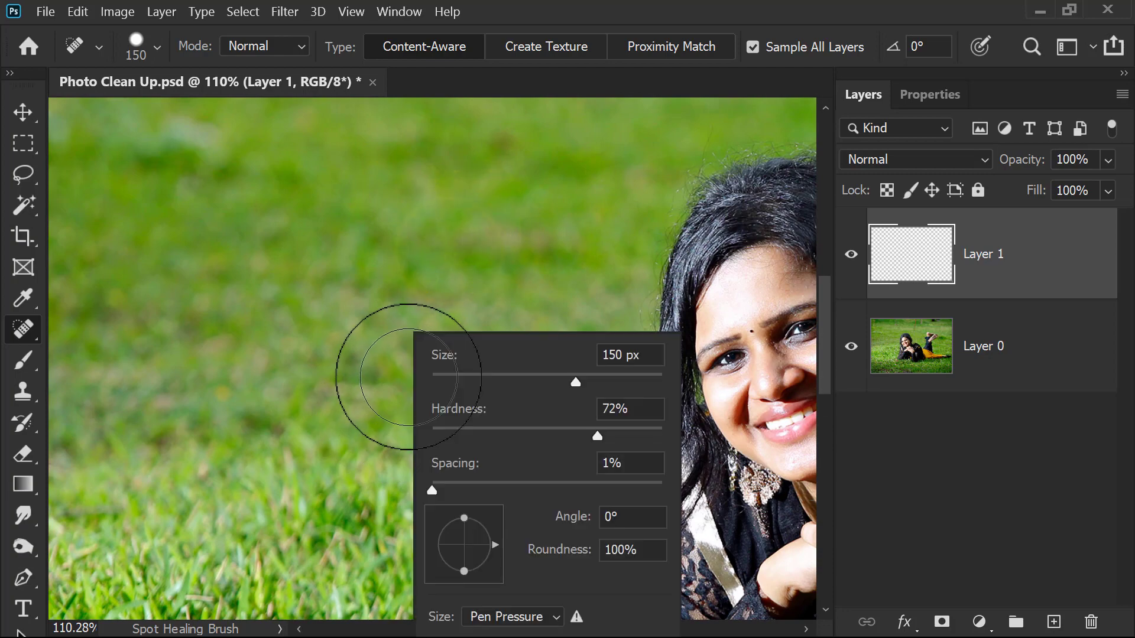
pyautogui.moveTo(548, 446); pyautogui.dragTo(526, 446)
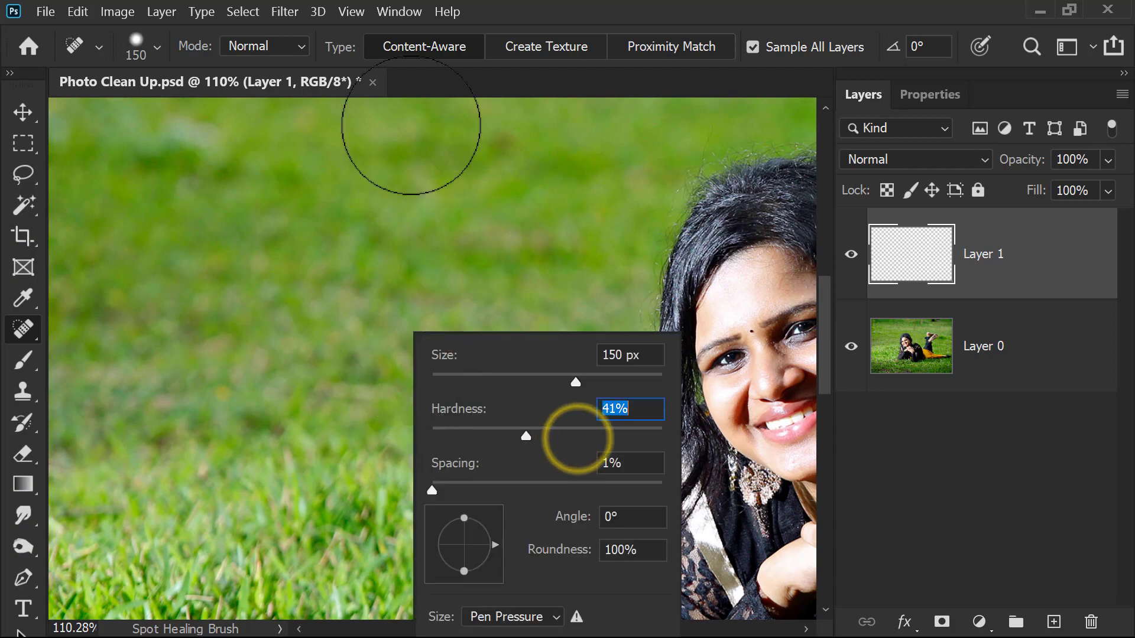
pyautogui.click(410, 126)
# - Lower brush hardness to 19%, then to a fully soft 0%, while panning to the top edge
pyautogui.moveTo(436, 217); pyautogui.dragTo(420, 420)
pyautogui.rightClick(444, 275)
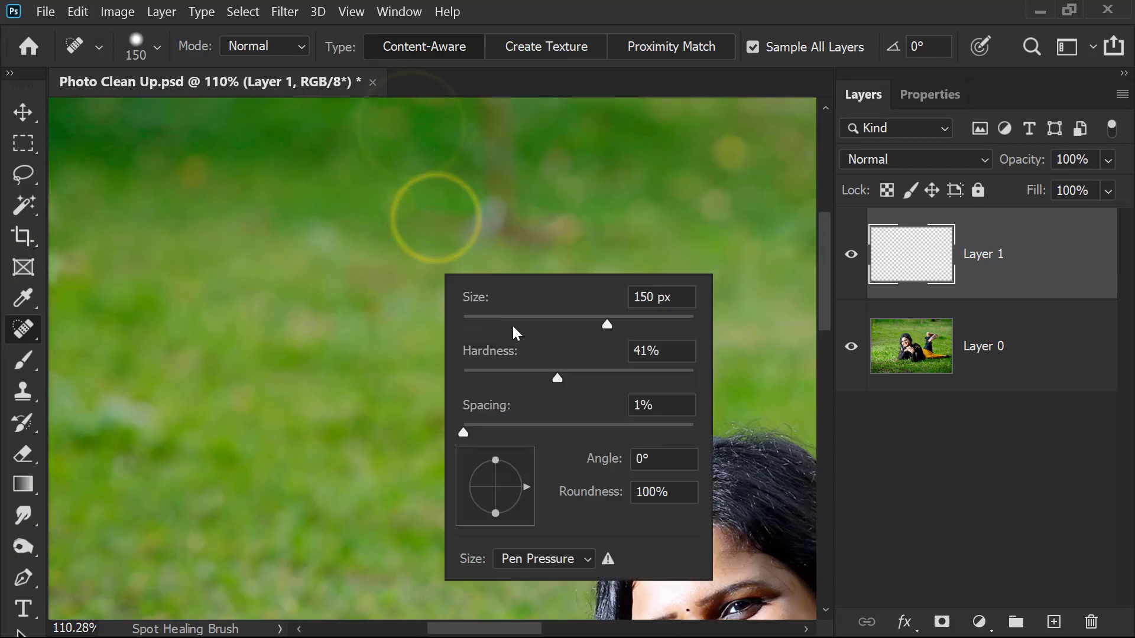
pyautogui.moveTo(555, 378); pyautogui.dragTo(511, 394)
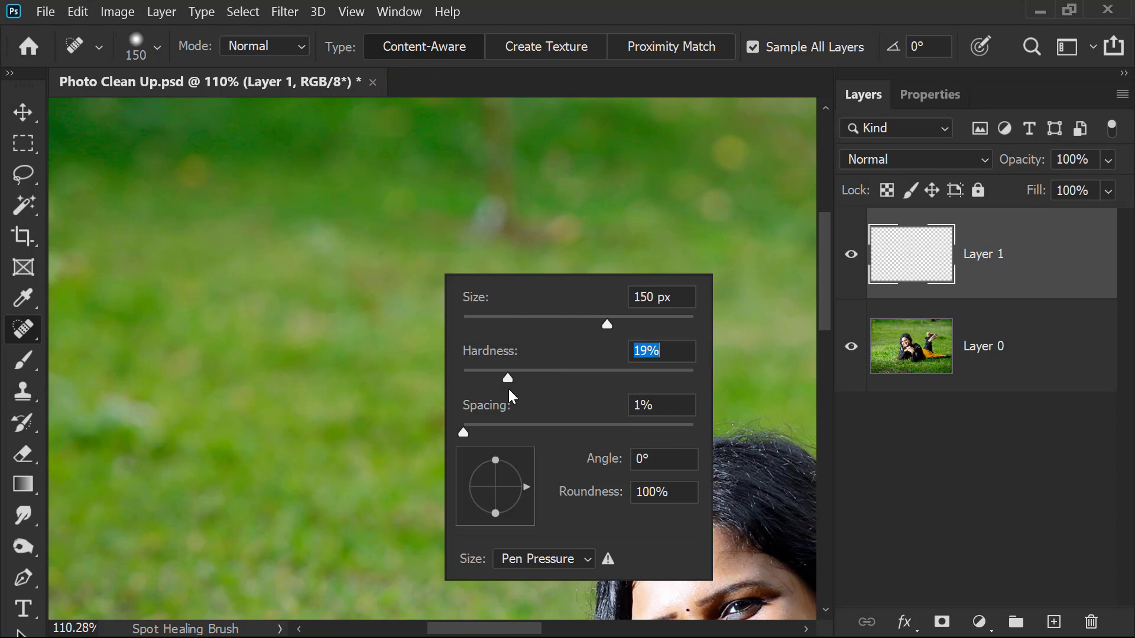
pyautogui.click(429, 205)
pyautogui.moveTo(501, 189); pyautogui.dragTo(396, 375)
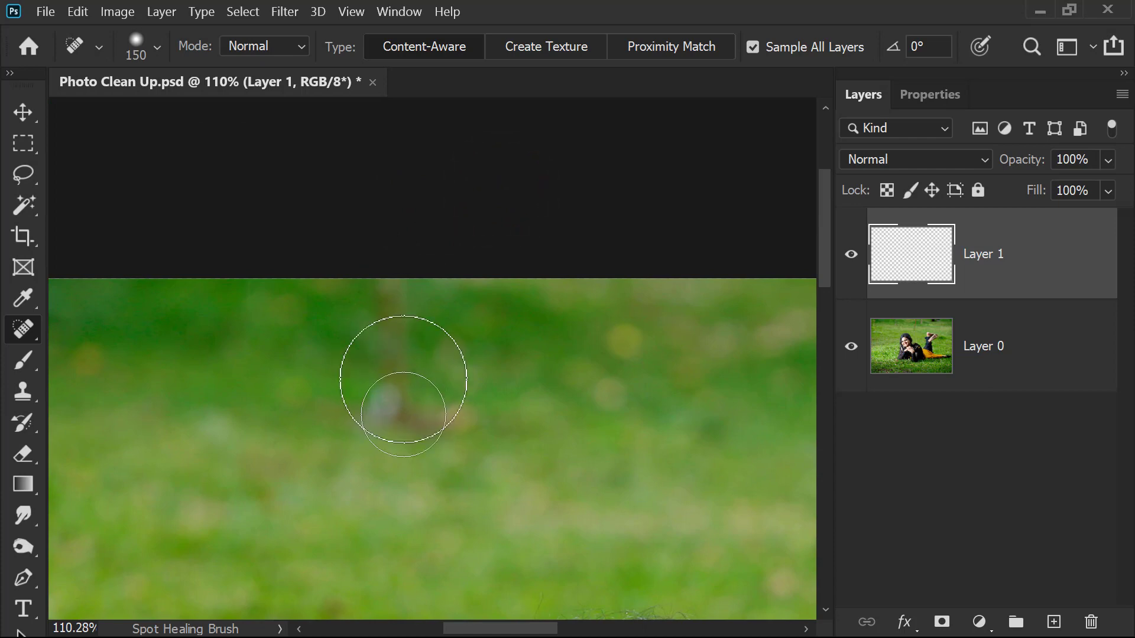
pyautogui.rightClick(403, 381)
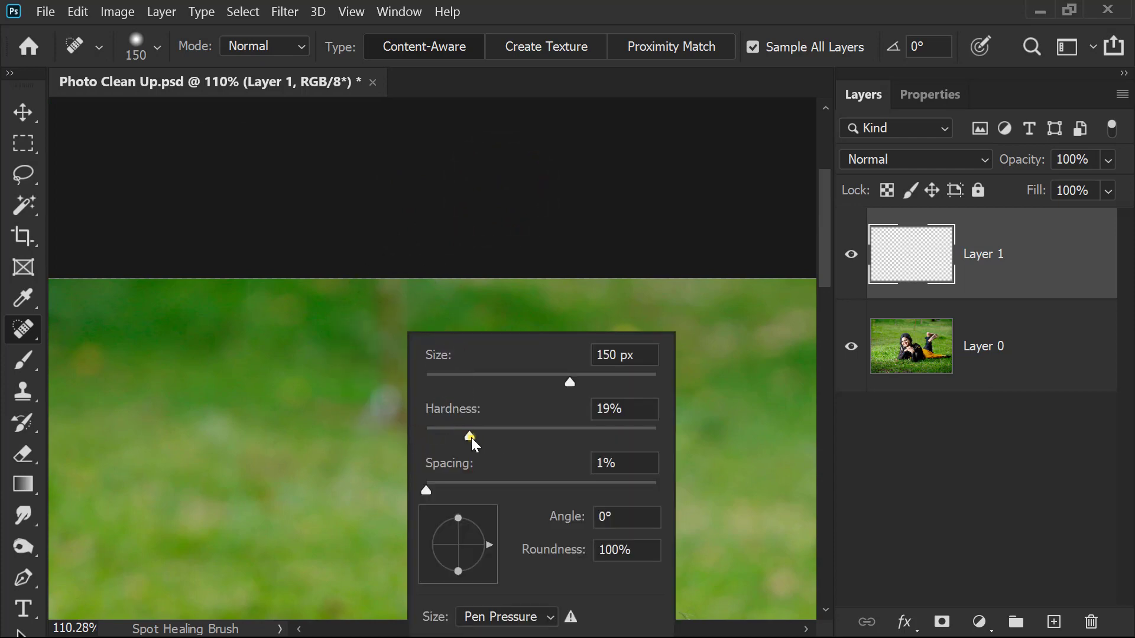
pyautogui.moveTo(470, 437); pyautogui.dragTo(434, 438)
pyautogui.press('Return')
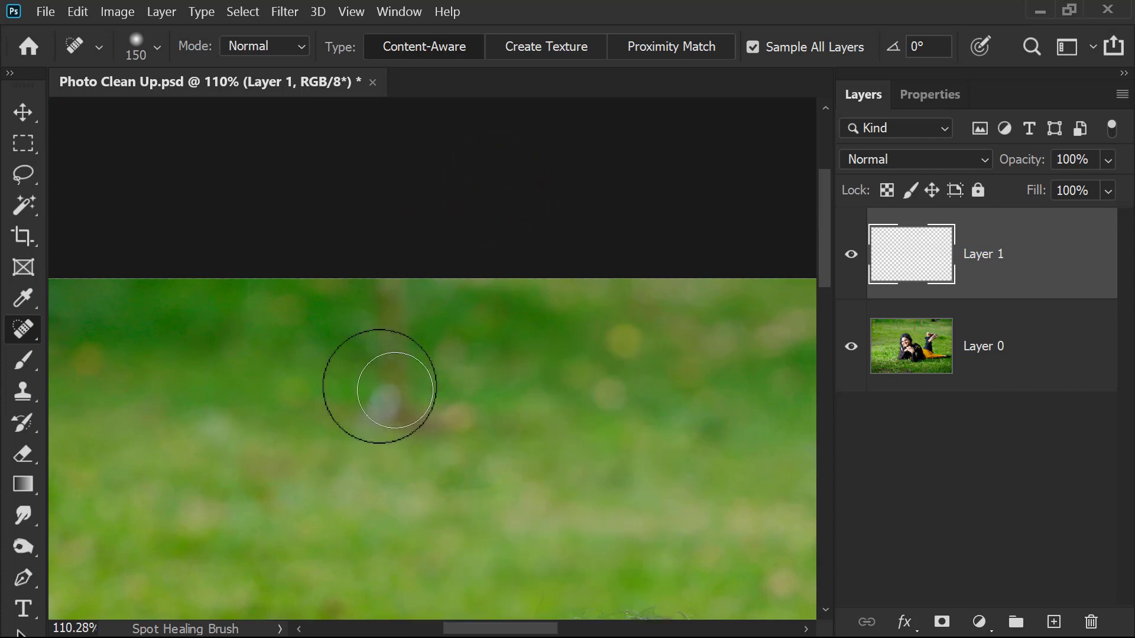
# - Pan back to the woman's face and fit the whole photo on screen
pyautogui.moveTo(385, 512); pyautogui.dragTo(425, 240)
pyautogui.moveTo(392, 397); pyautogui.dragTo(458, 295)
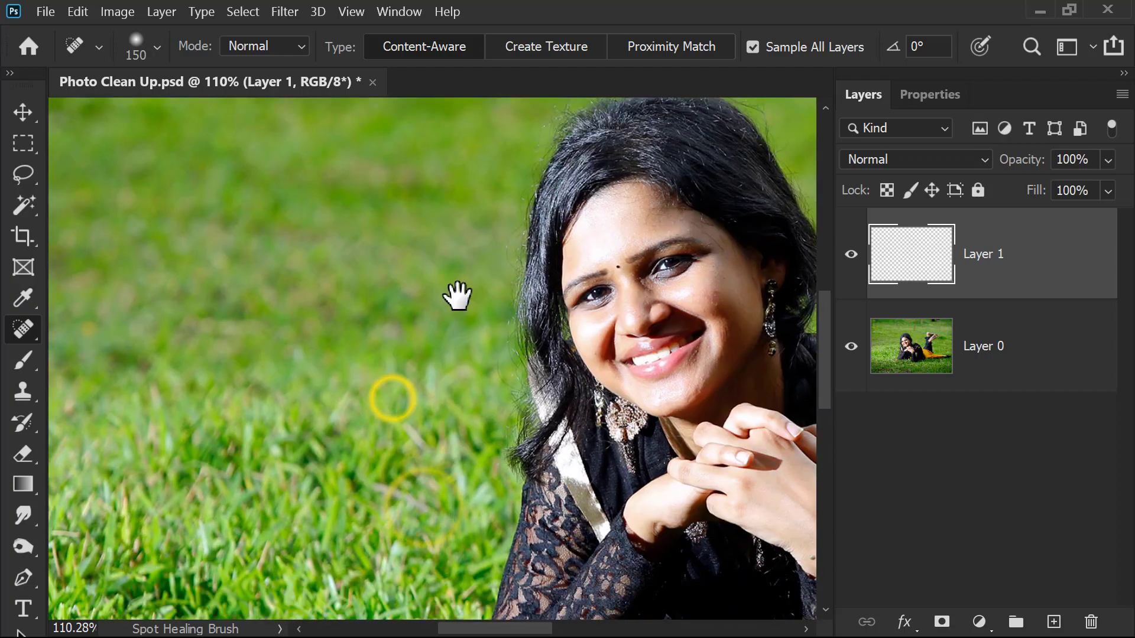
pyautogui.hotkey('ctrl', '0')
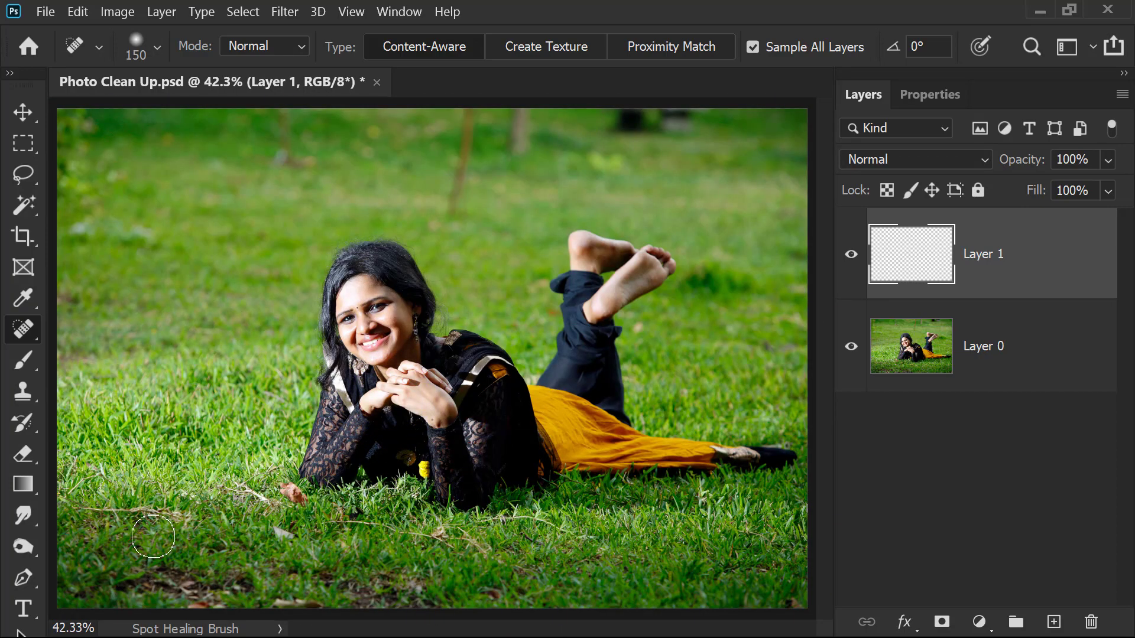
# - Raise brush hardness to 95% and zoom in on the dry stick left of the woman
pyautogui.moveTo(440, 474)
pyautogui.mouseDown()
pyautogui.moveTo(699, 498)
pyautogui.moveTo(509, 431)
pyautogui.moveTo(691, 438)
pyautogui.mouseUp()
pyautogui.click(338, 406)
pyautogui.rightClick(454, 335)
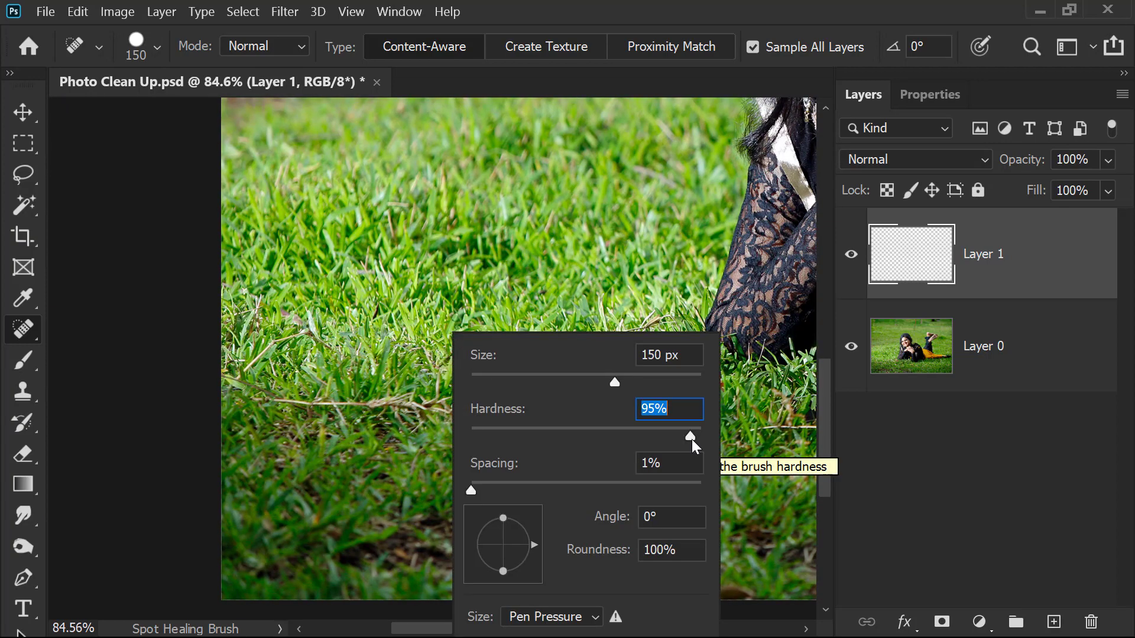
pyautogui.click(381, 365)
pyautogui.moveTo(334, 311); pyautogui.dragTo(544, 414)
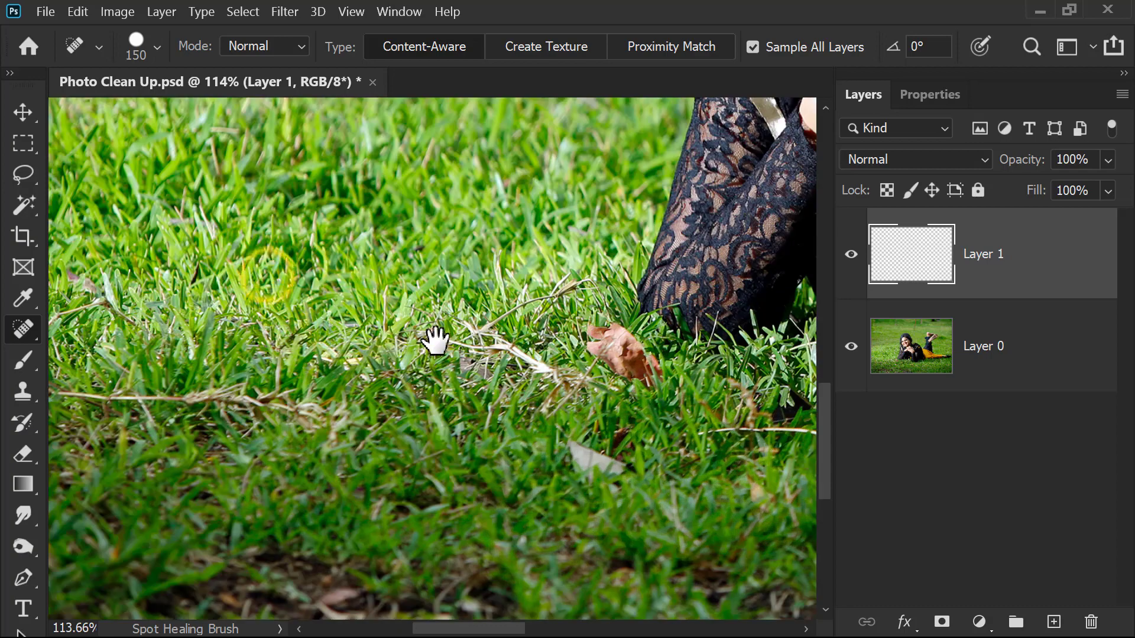
pyautogui.moveTo(411, 335); pyautogui.dragTo(443, 348)
pyautogui.click(346, 374)
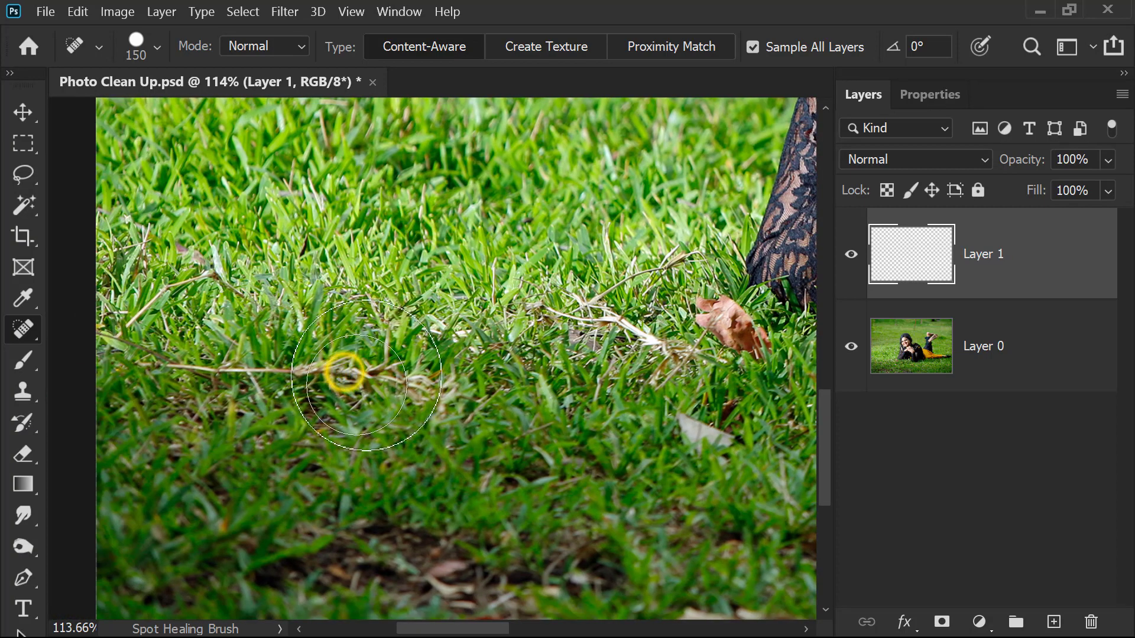
# - Shrink the brush twice and heal away the long dry stick across the grass
pyautogui.press('[')
pyautogui.press('[')
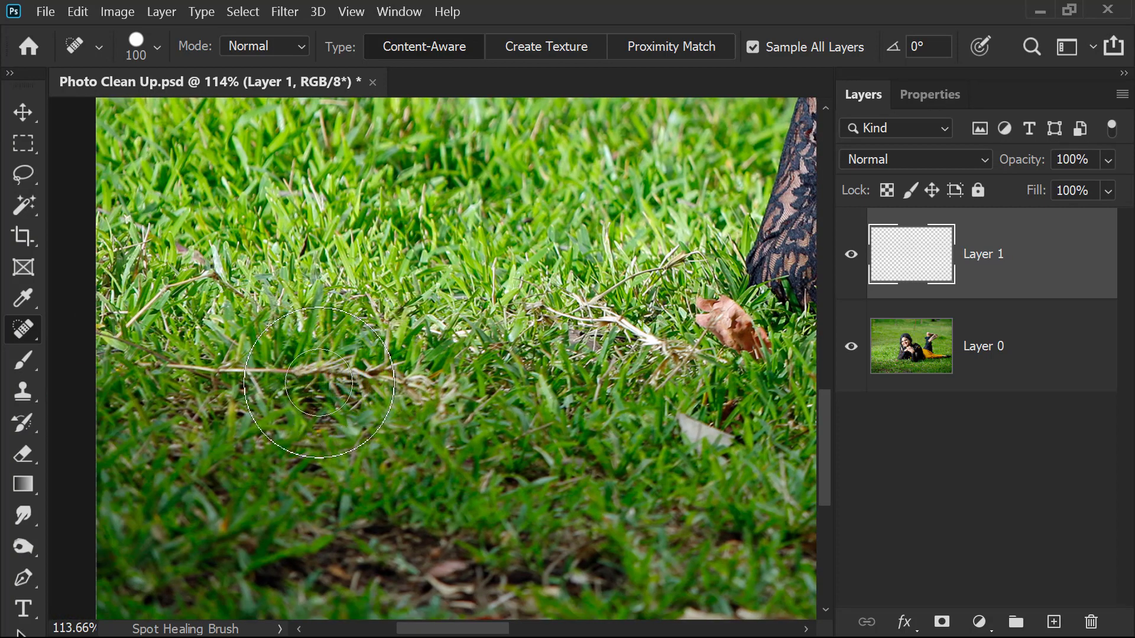
pyautogui.press('[')
pyautogui.press('[')
pyautogui.press('[')
pyautogui.press('[')
pyautogui.press('[')
pyautogui.press('[')
pyautogui.moveTo(159, 365); pyautogui.dragTo(427, 387)
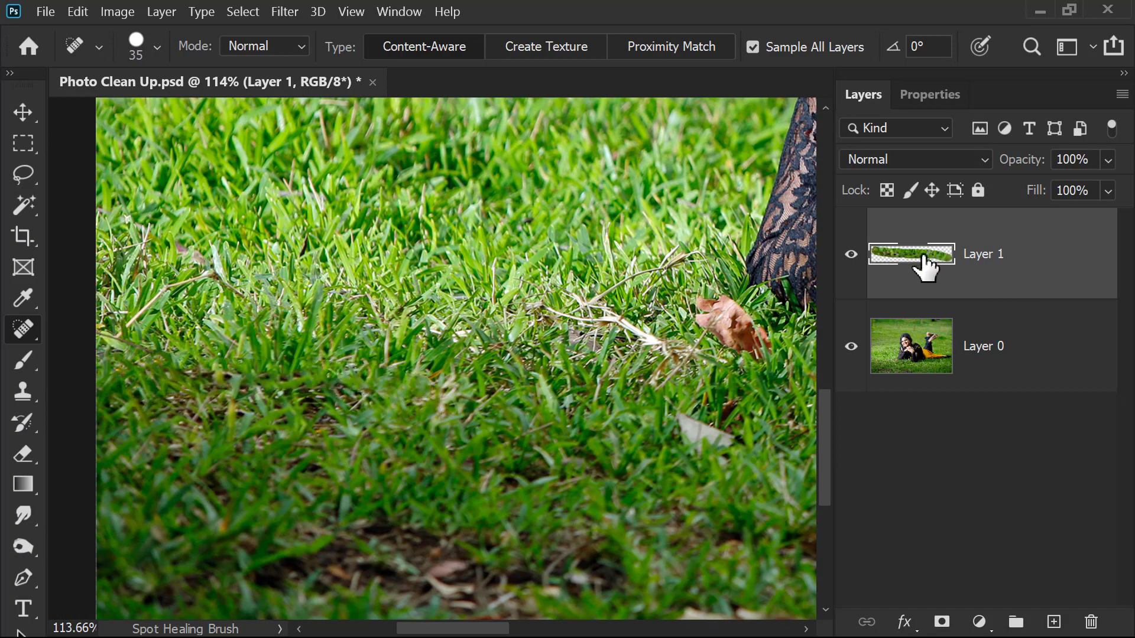
# - Show Layer 1 again and heal the dry stems near the leaf with a slightly smaller brush
pyautogui.click(851, 254)
pyautogui.moveTo(650, 420)
pyautogui.mouseDown()
pyautogui.moveTo(419, 411)
pyautogui.moveTo(512, 446)
pyautogui.mouseUp()
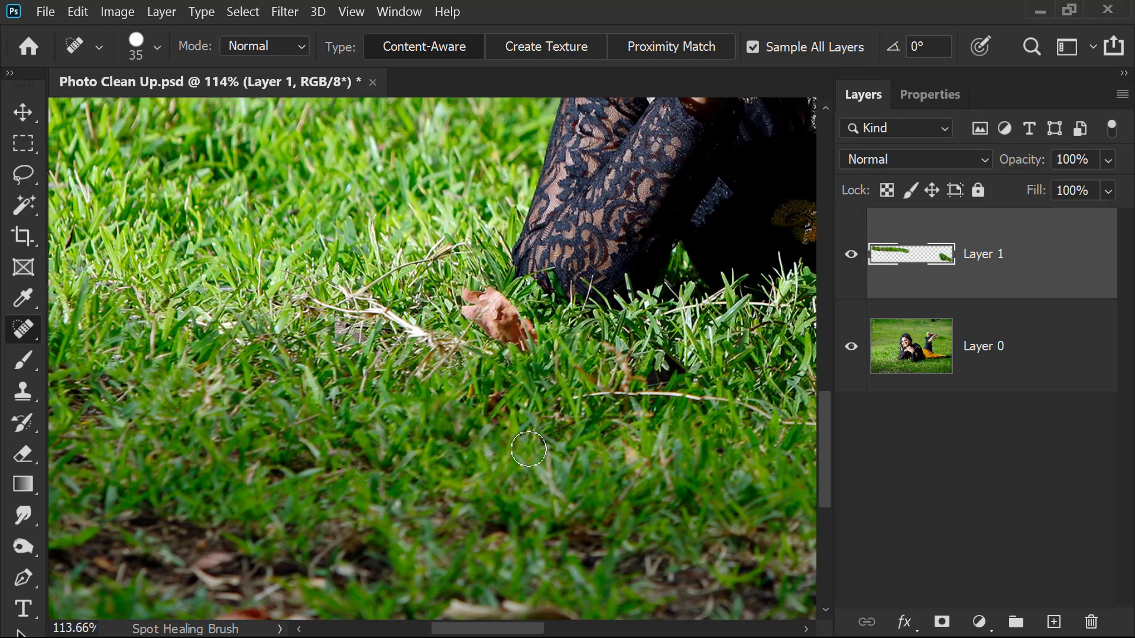
pyautogui.moveTo(585, 413); pyautogui.dragTo(203, 410)
pyautogui.press('[')
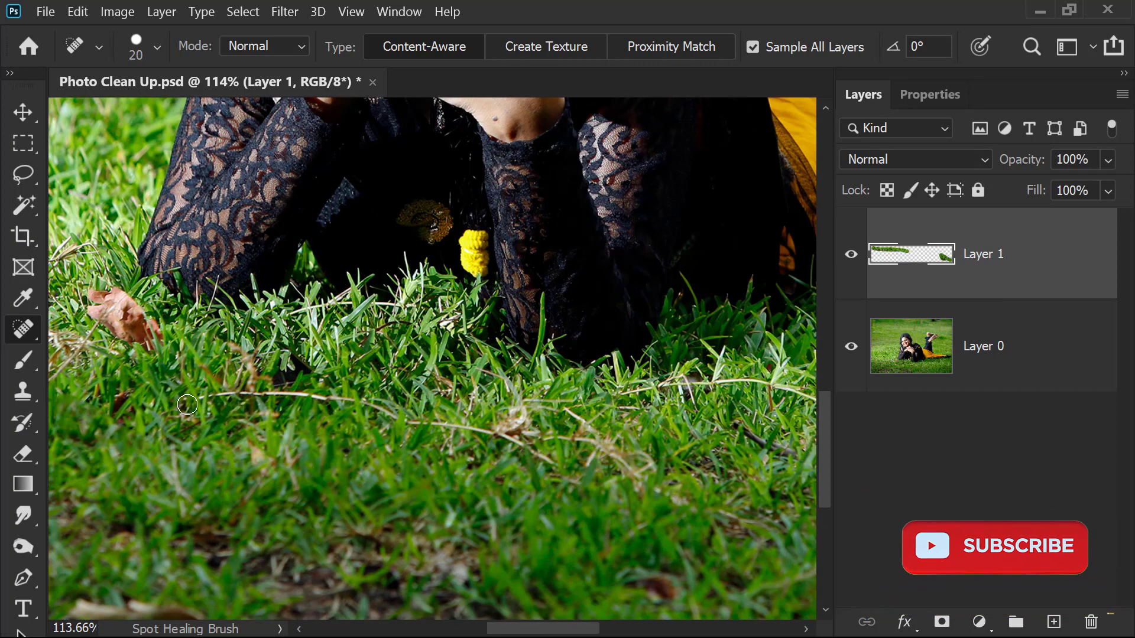
pyautogui.moveTo(188, 398)
pyautogui.mouseDown()
pyautogui.moveTo(383, 405)
pyautogui.moveTo(504, 447)
pyautogui.moveTo(467, 451)
pyautogui.mouseUp()
# - Heal the dry stems and patches in the grass below the woman's body and skirt
pyautogui.moveTo(372, 424); pyautogui.dragTo(263, 406)
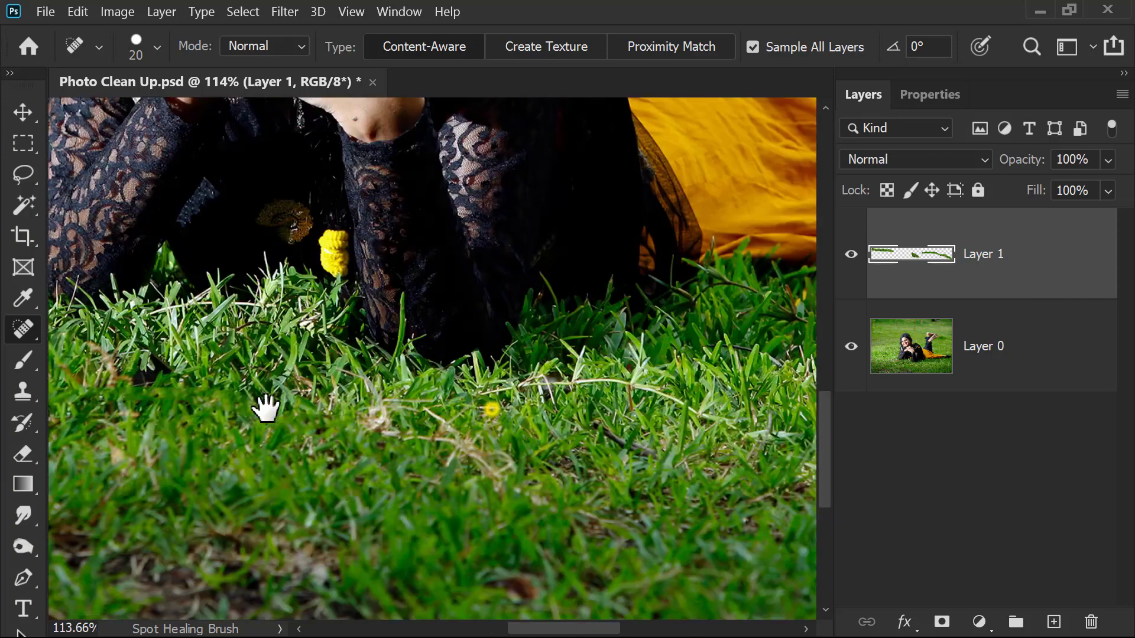
pyautogui.press(']')
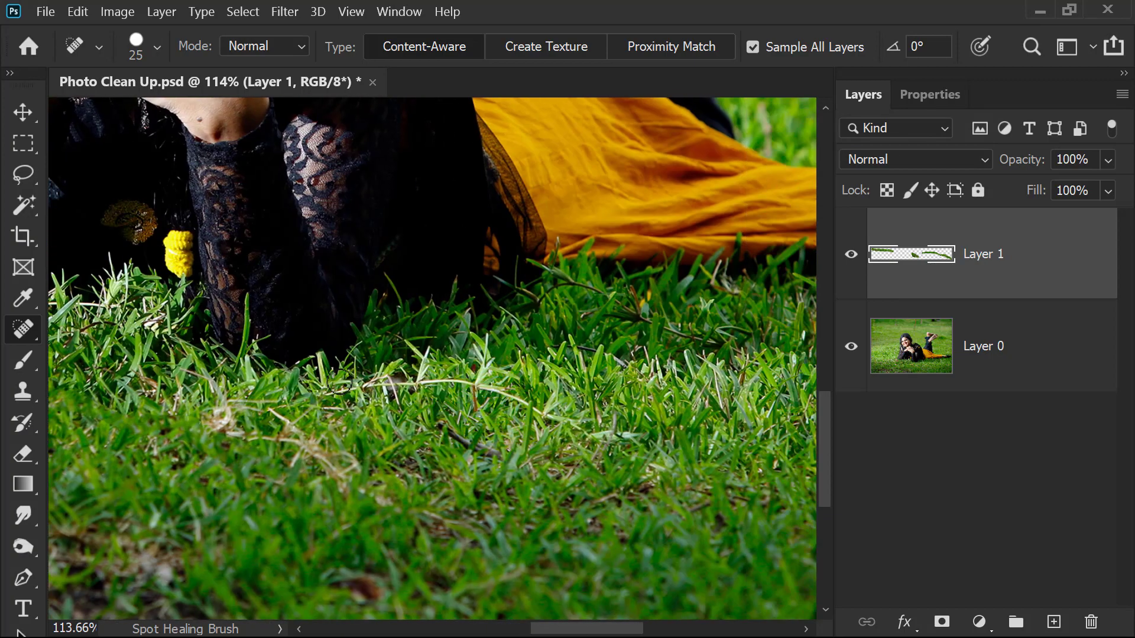
pyautogui.moveTo(330, 396); pyautogui.dragTo(550, 431)
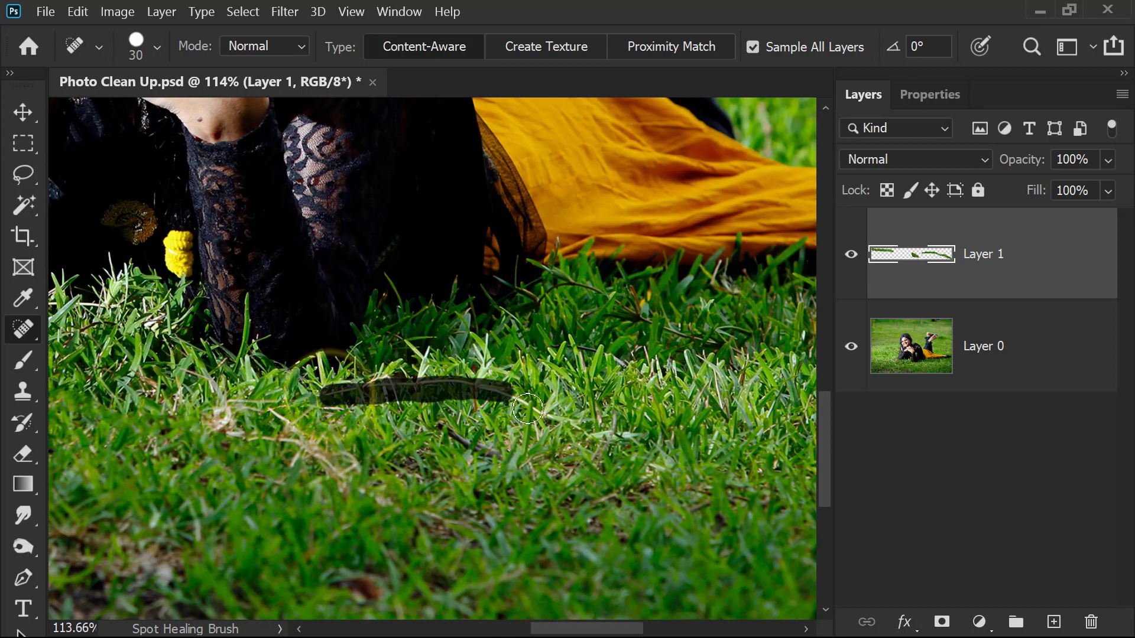
pyautogui.moveTo(383, 497); pyautogui.dragTo(198, 408)
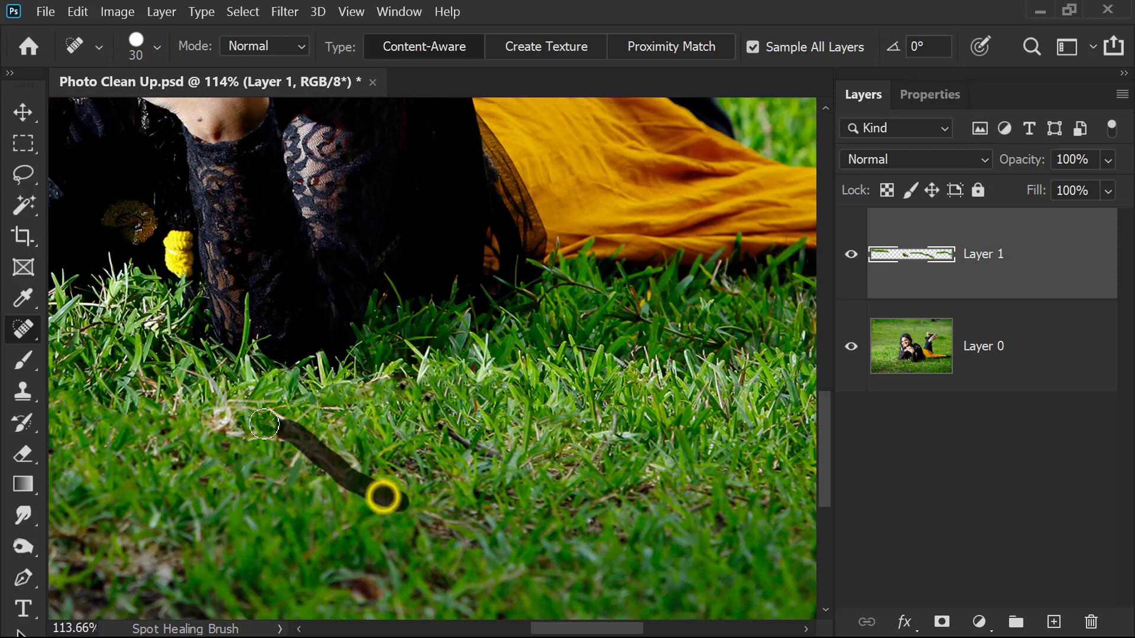
pyautogui.moveTo(268, 422); pyautogui.dragTo(263, 437)
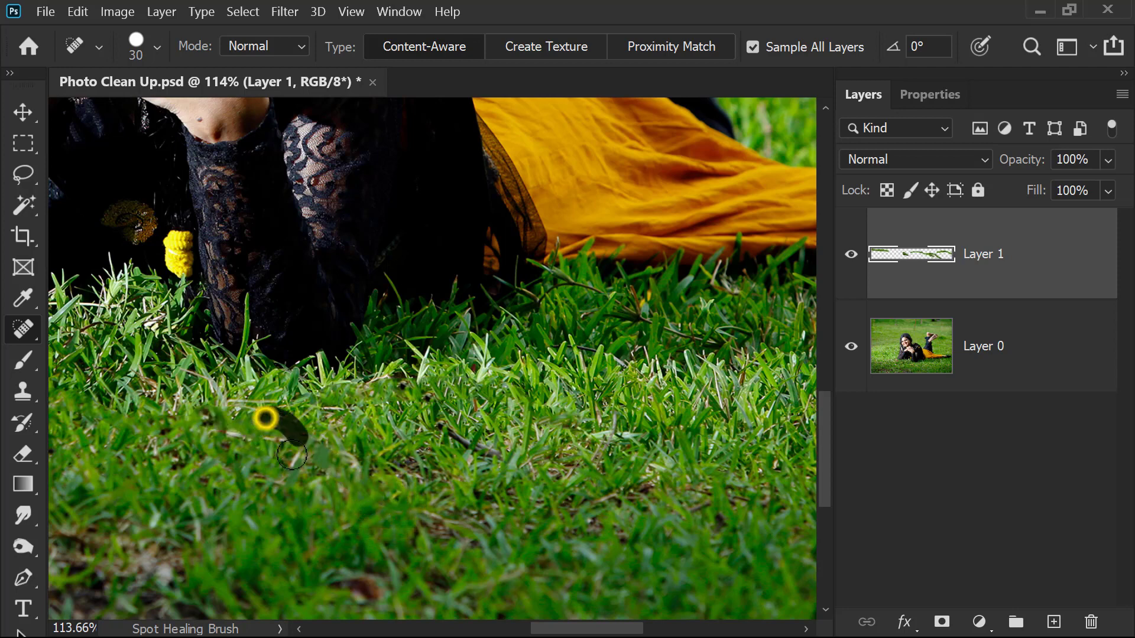
pyautogui.moveTo(441, 435); pyautogui.dragTo(520, 452)
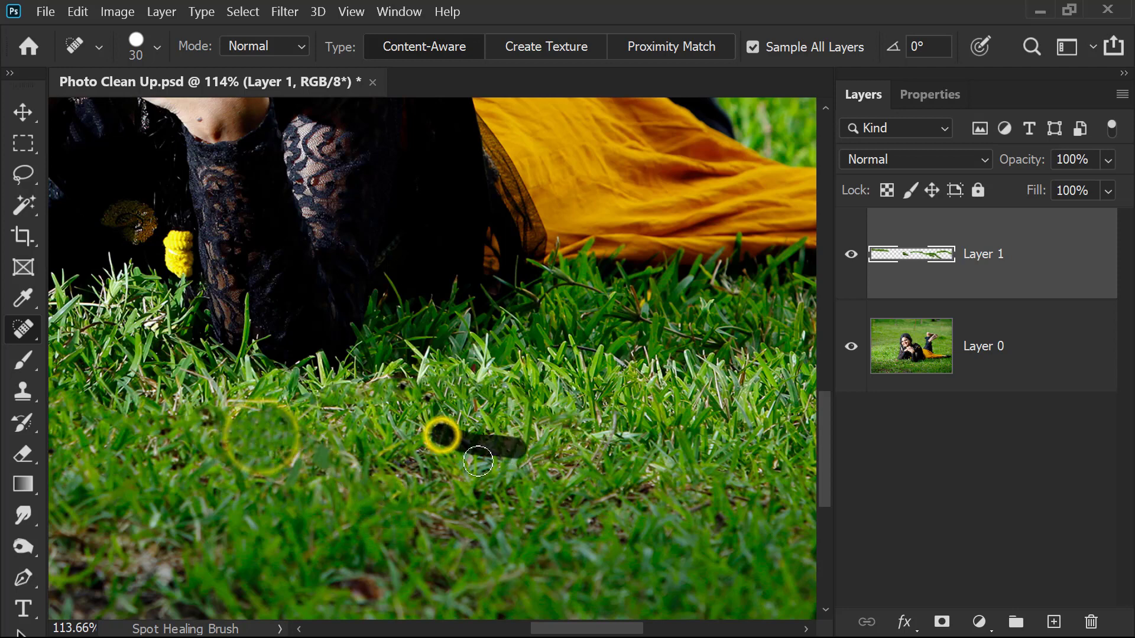
pyautogui.moveTo(398, 527); pyautogui.dragTo(451, 418)
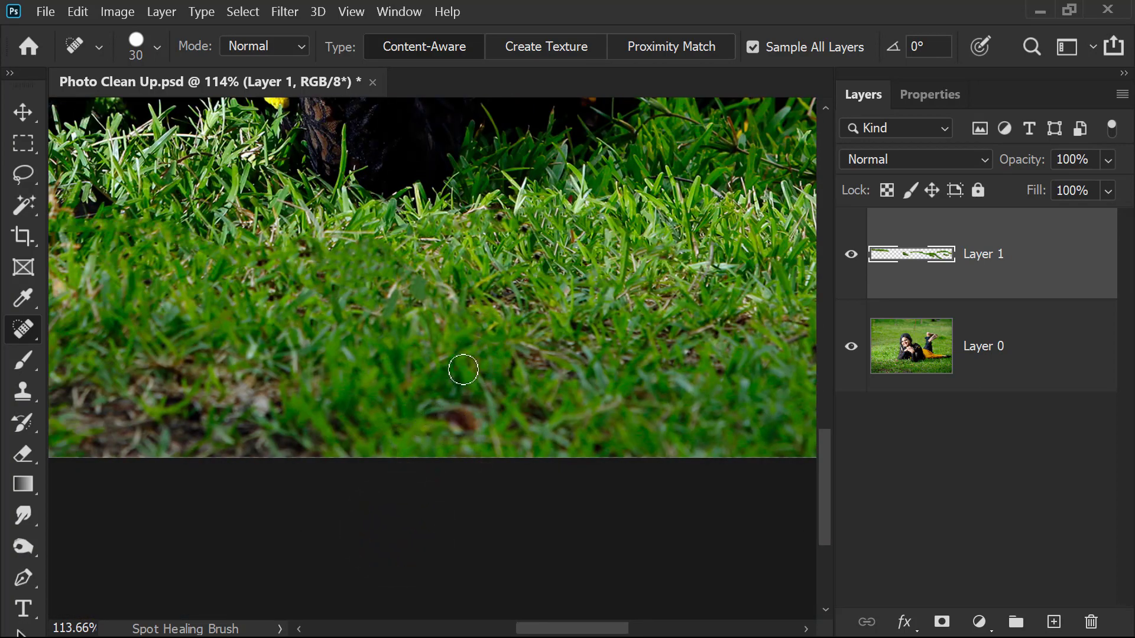
# - Lower brush hardness to 55%, enlarge it to 50, and heal dark debris along the bottom grass
pyautogui.rightClick(463, 369)
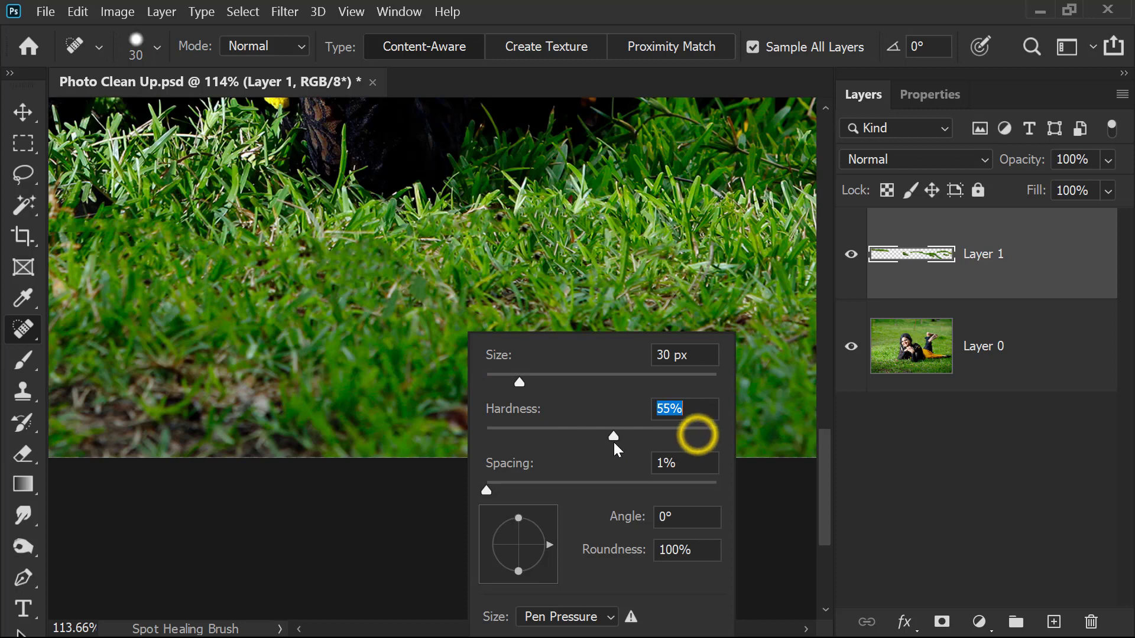
pyautogui.click(378, 342)
pyautogui.moveTo(428, 416)
pyautogui.mouseDown()
pyautogui.moveTo(493, 436)
pyautogui.moveTo(493, 410)
pyautogui.mouseUp()
pyautogui.moveTo(308, 414); pyautogui.dragTo(461, 378)
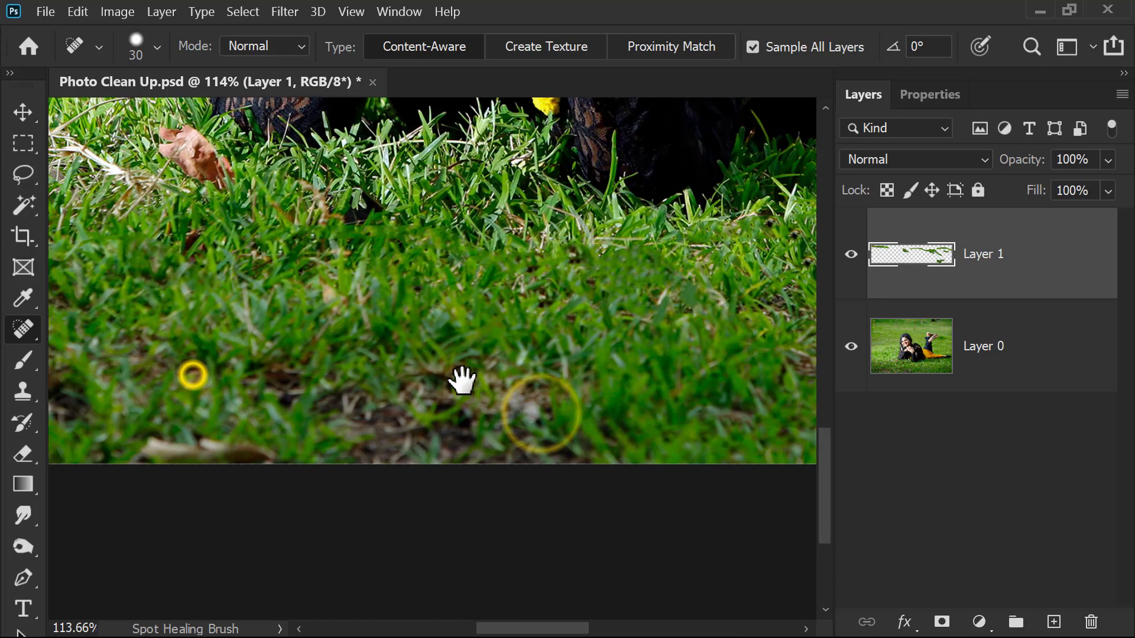
pyautogui.press(']')
pyautogui.press(']')
pyautogui.moveTo(144, 366)
pyautogui.mouseDown()
pyautogui.moveTo(329, 433)
pyautogui.moveTo(499, 431)
pyautogui.mouseUp()
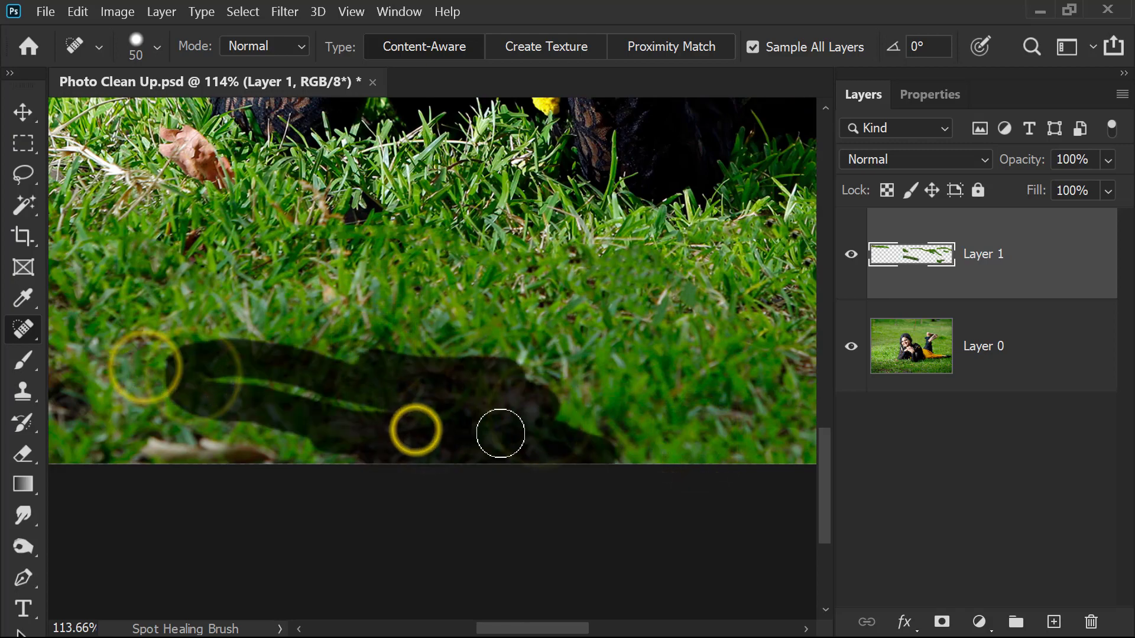
# - Enlarge the brush to 100 and heal the larger debris patches across the lower grass
pyautogui.rightClick(491, 425)
pyautogui.moveTo(178, 373)
pyautogui.mouseDown()
pyautogui.moveTo(449, 386)
pyautogui.moveTo(556, 404)
pyautogui.mouseUp()
pyautogui.scroll(-1, 556, 404)
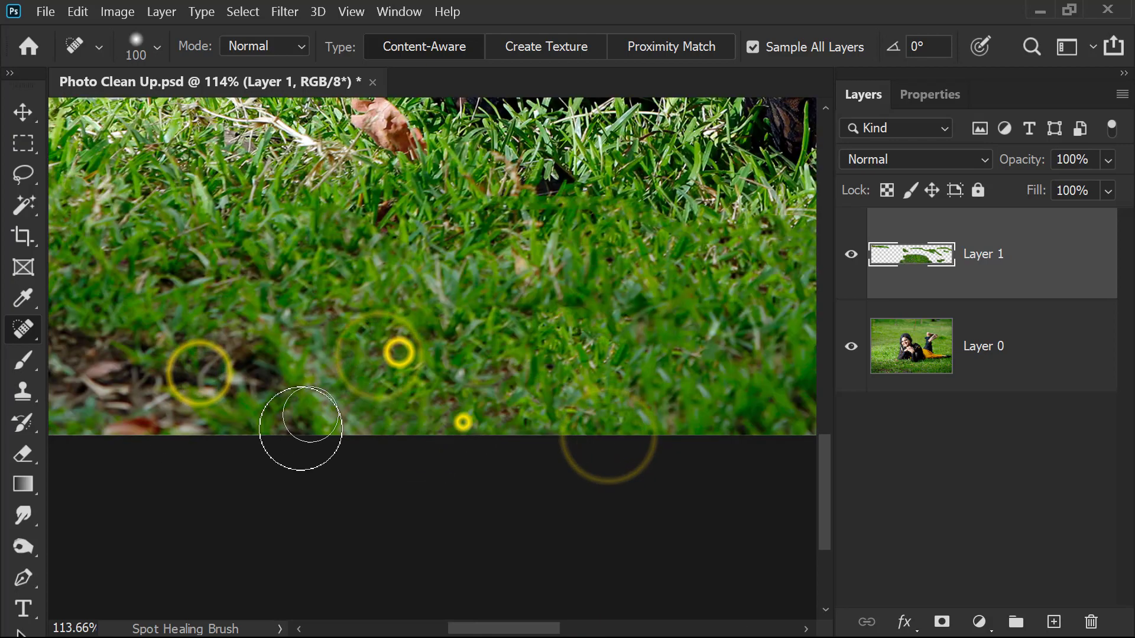
pyautogui.hotkey('ctrl', '-')
pyautogui.hotkey('ctrl', '-')
pyautogui.moveTo(503, 337); pyautogui.dragTo(474, 362)
pyautogui.moveTo(142, 379); pyautogui.dragTo(374, 370)
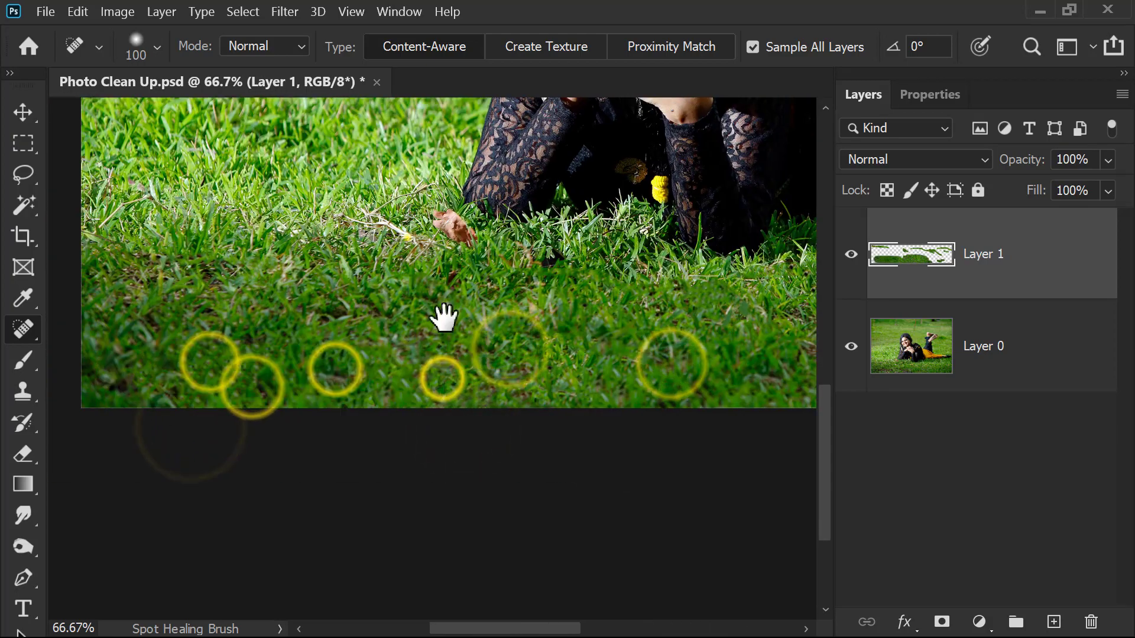
pyautogui.moveTo(443, 316); pyautogui.dragTo(443, 517)
# - Shrink the brush to 60, try healing the dry leaf beside the arm, then select Layer 0
pyautogui.moveTo(211, 372); pyautogui.dragTo(254, 372)
pyautogui.press('[')
pyautogui.press('[')
pyautogui.press('[')
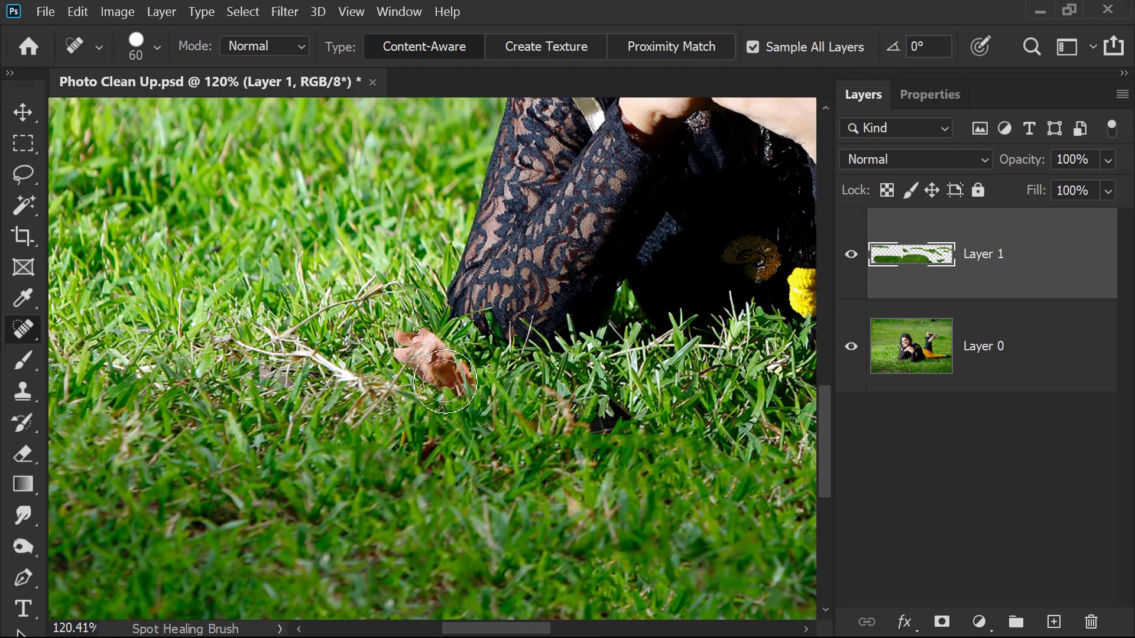
pyautogui.moveTo(445, 387); pyautogui.dragTo(454, 388)
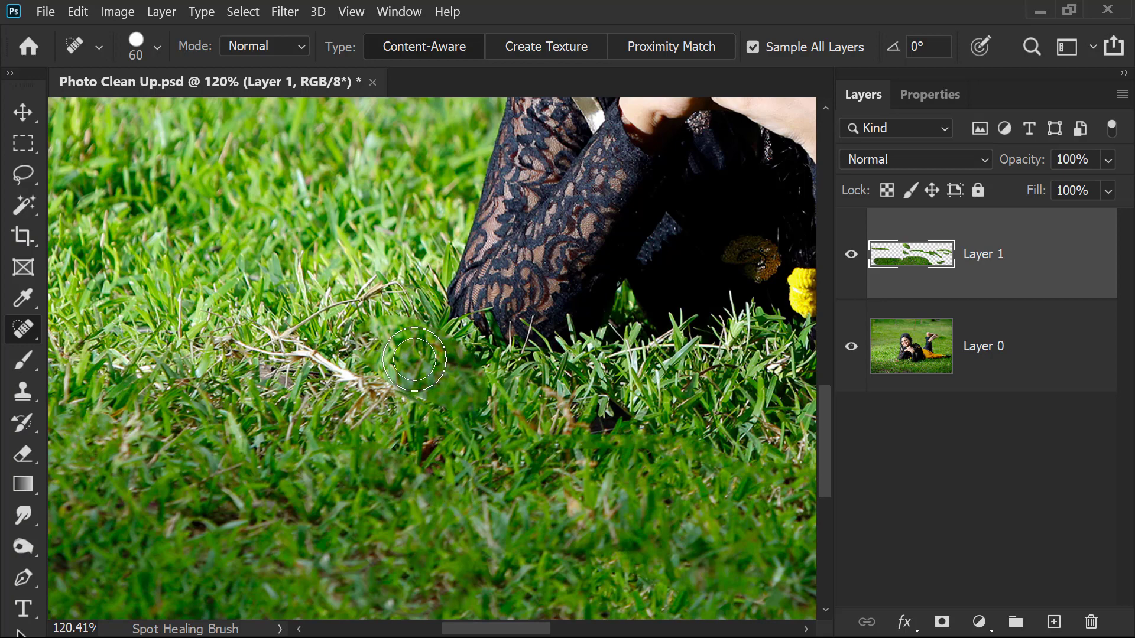
pyautogui.click(1001, 355)
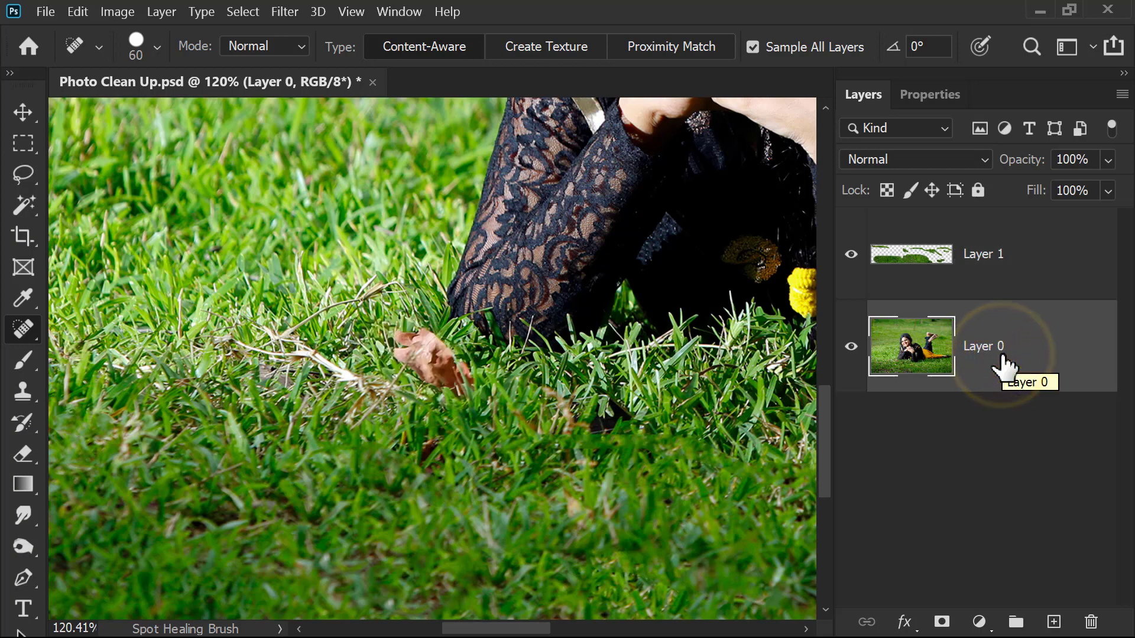
# - Switch to the Patch Tool and set its patch mode to Normal
pyautogui.rightClick(34, 329)
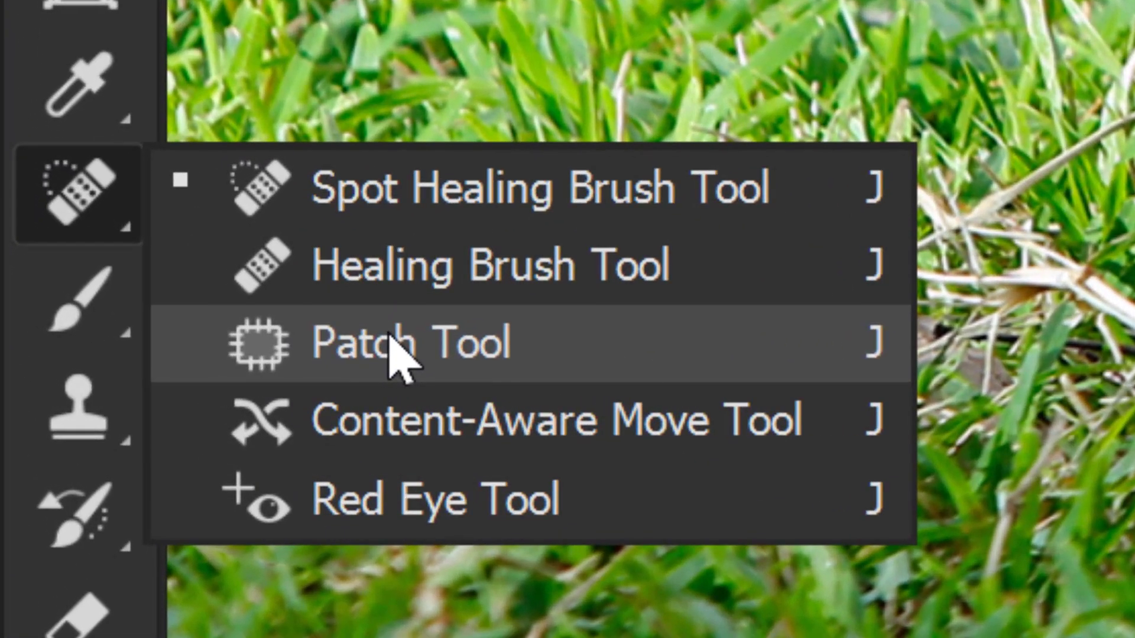
pyautogui.click(390, 342)
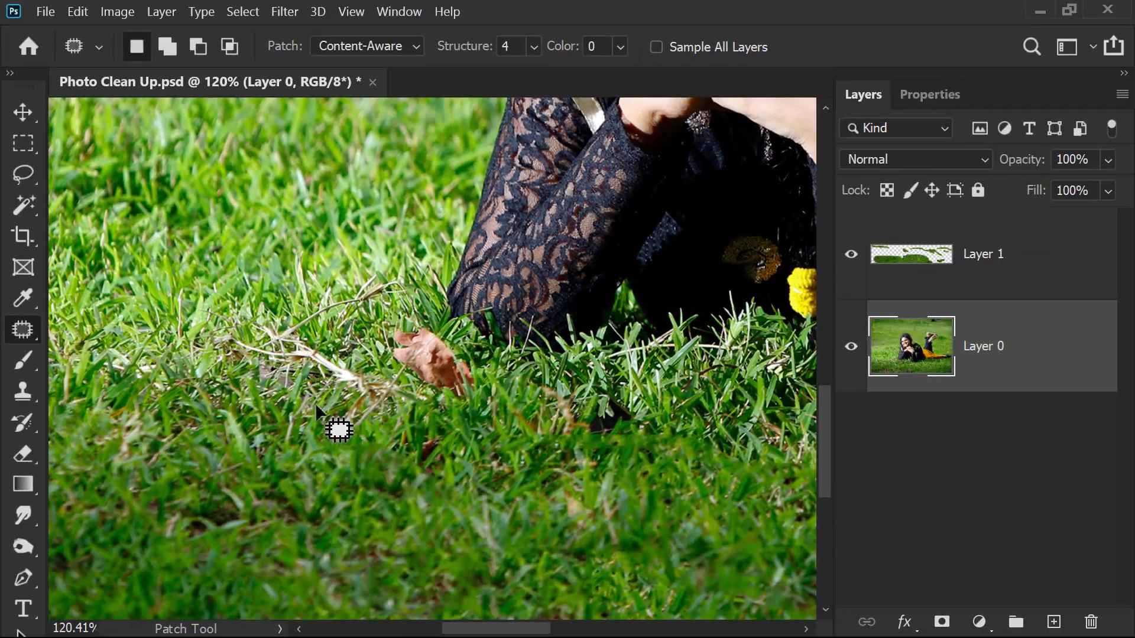
pyautogui.moveTo(334, 358); pyautogui.dragTo(417, 358)
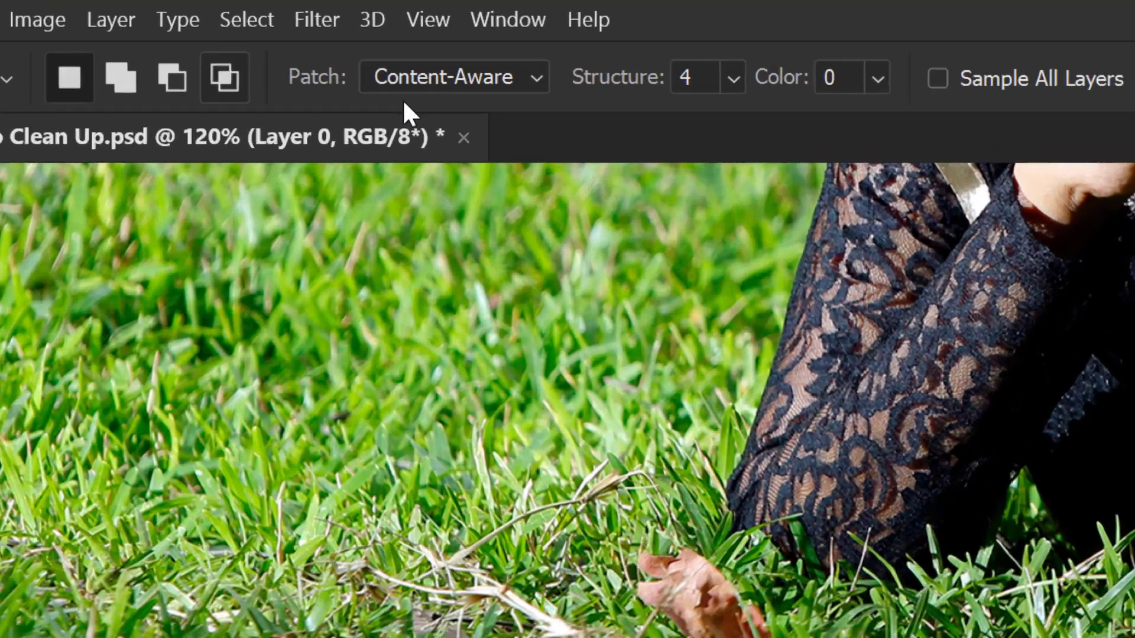
pyautogui.click(392, 53)
pyautogui.click(361, 70)
pyautogui.press('Up')
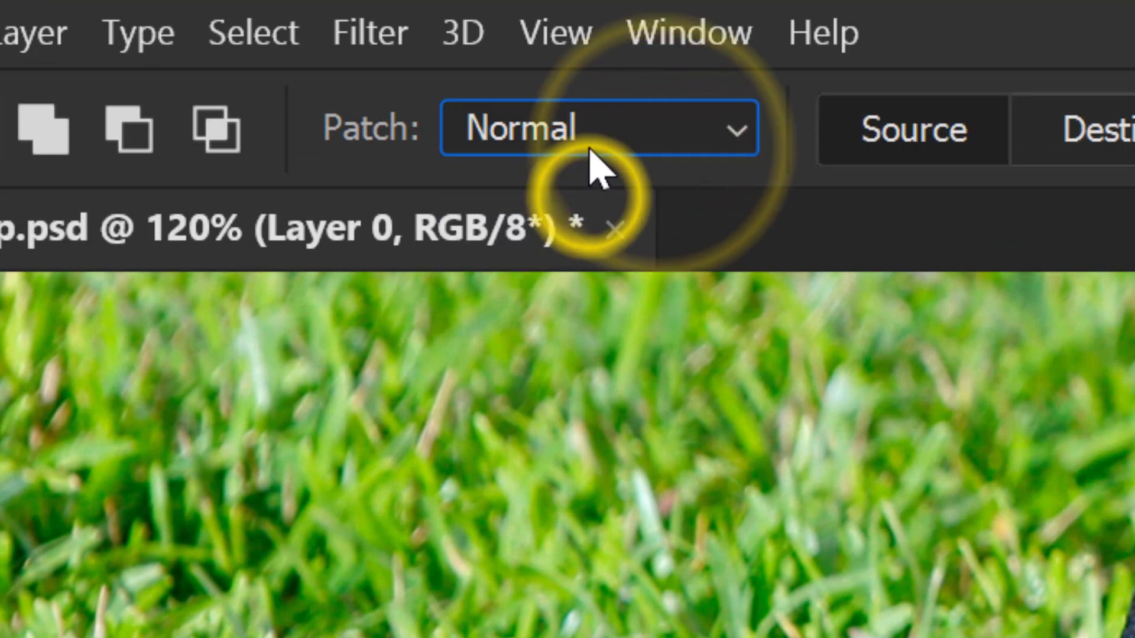
pyautogui.click(583, 147)
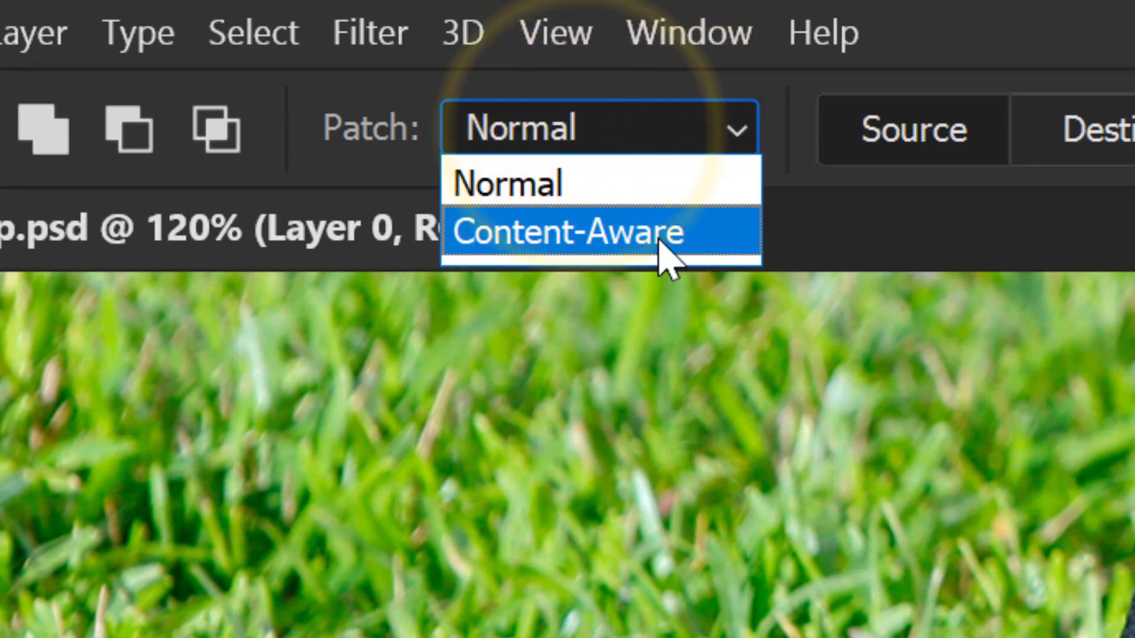
pyautogui.click(639, 134)
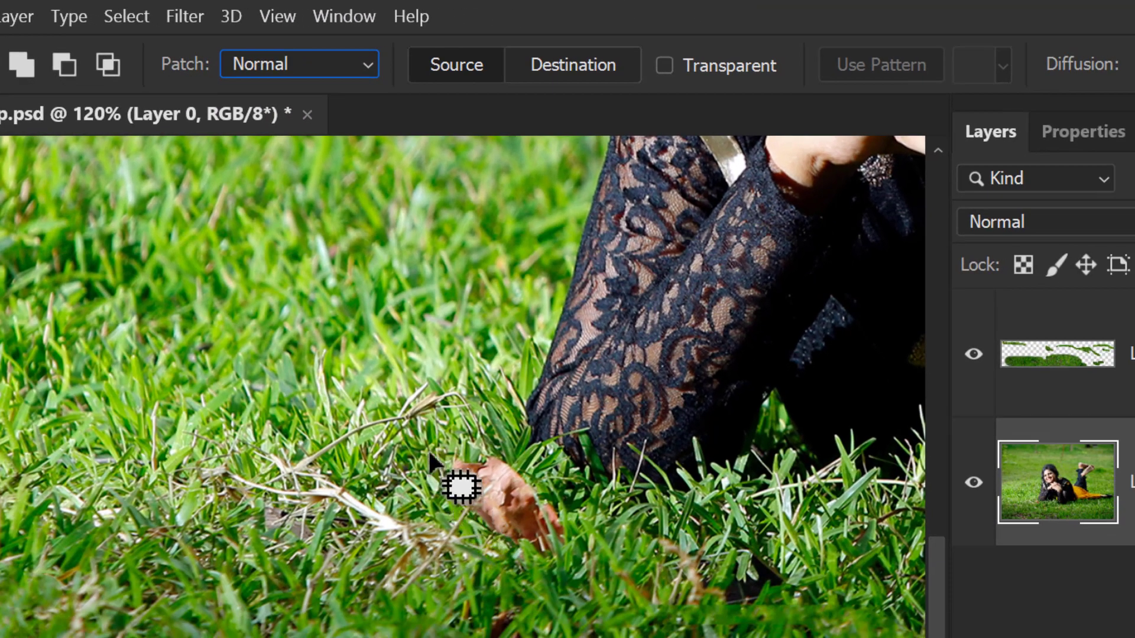
# - Patch the dry leaf beside her sleeve in Normal mode, then undo the result
pyautogui.moveTo(507, 553)
pyautogui.mouseDown()
pyautogui.moveTo(550, 471)
pyautogui.moveTo(514, 556)
pyautogui.mouseUp()
pyautogui.moveTo(490, 511); pyautogui.dragTo(279, 509)
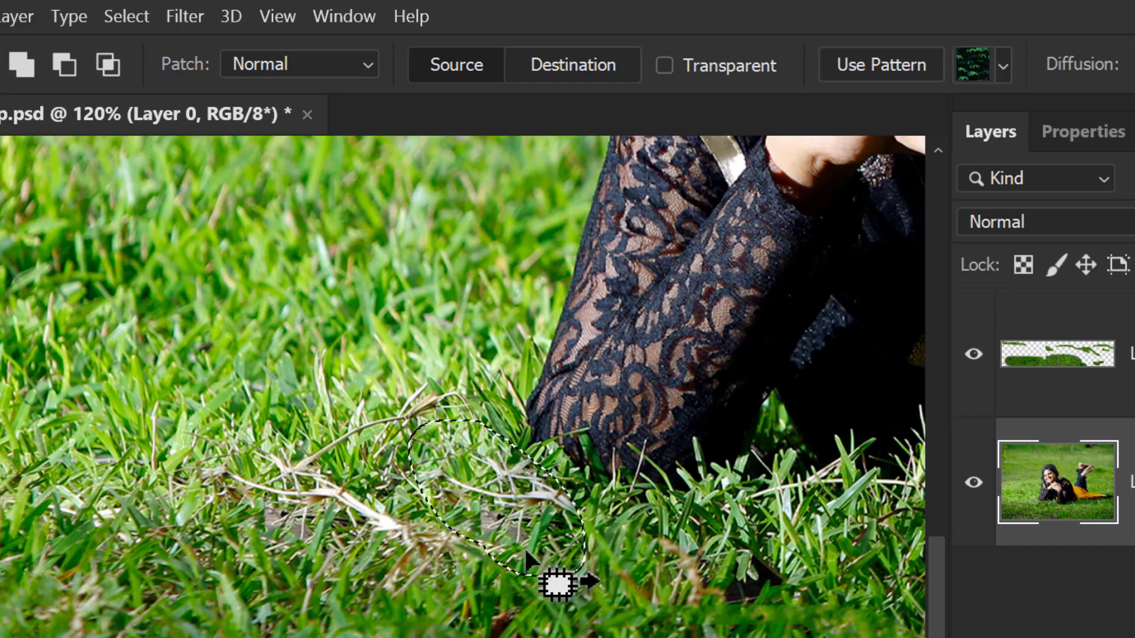
pyautogui.hotkey('ctrl', 'z')
# - Switch Patch to Content-Aware, drag the leaf selection onto clean grass at left, and deselect
pyautogui.click(277, 59)
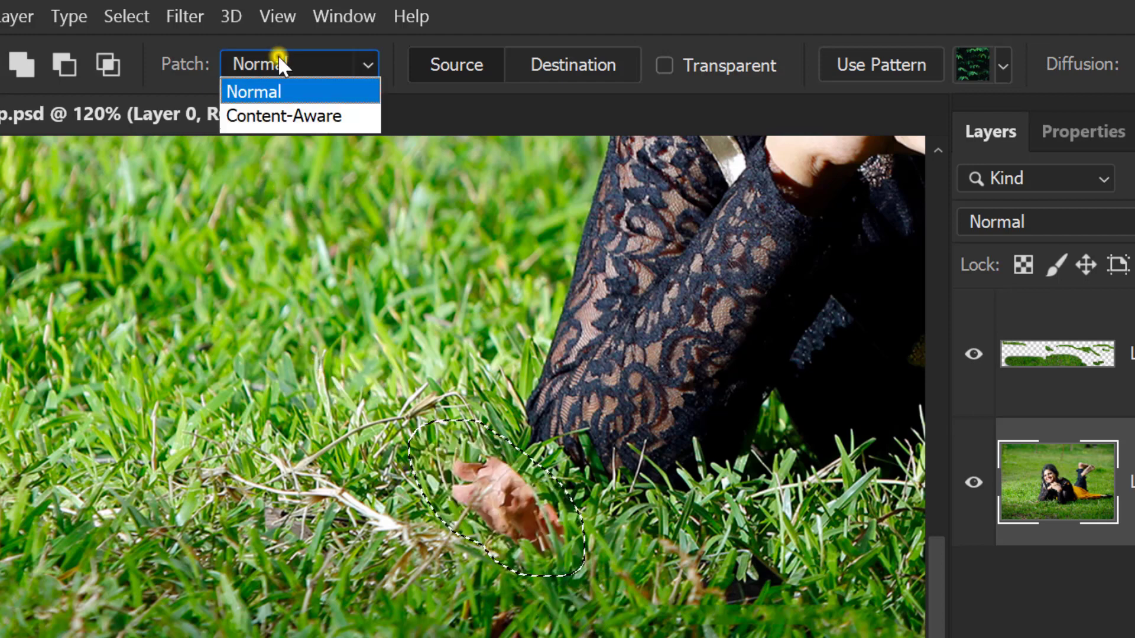
pyautogui.click(318, 117)
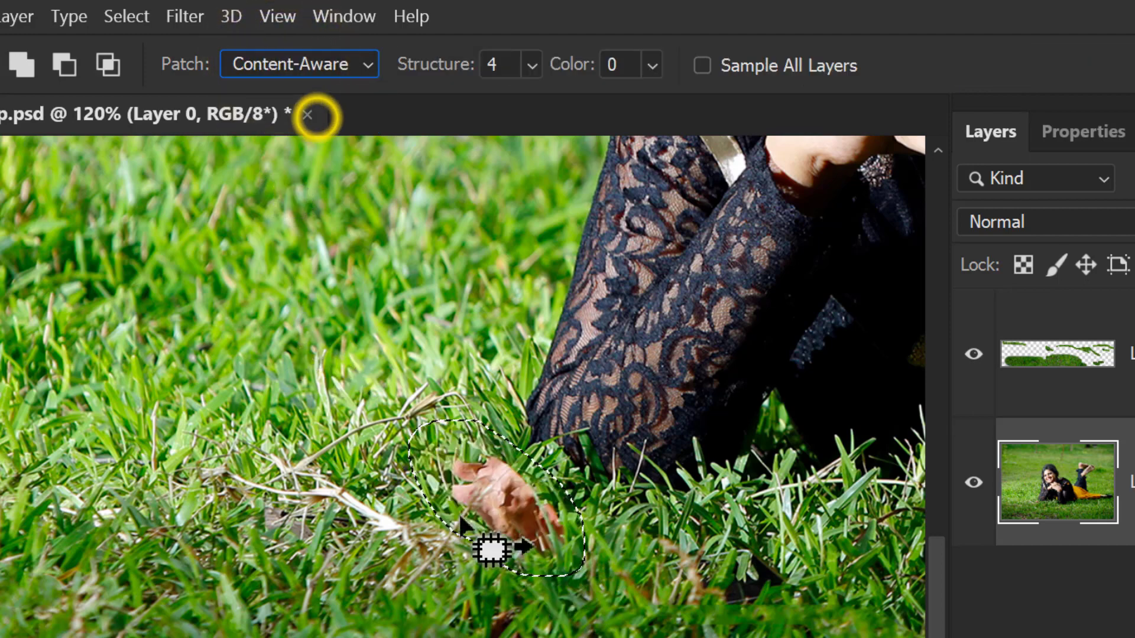
pyautogui.moveTo(510, 526); pyautogui.dragTo(267, 521)
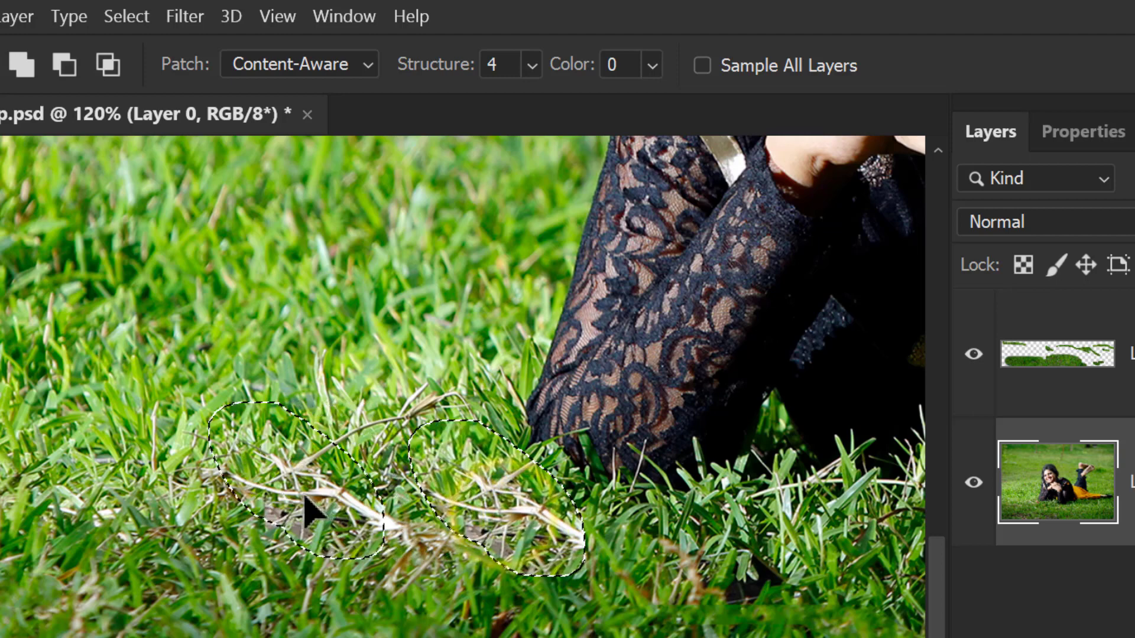
pyautogui.moveTo(267, 521); pyautogui.dragTo(115, 532)
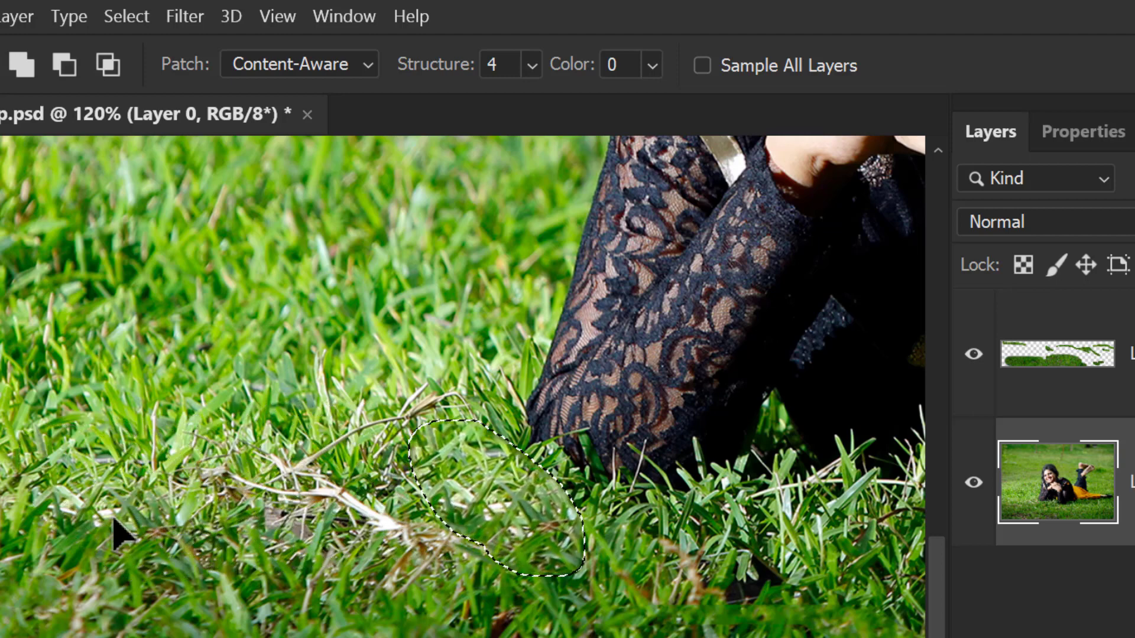
pyautogui.hotkey('ctrl', 'd')
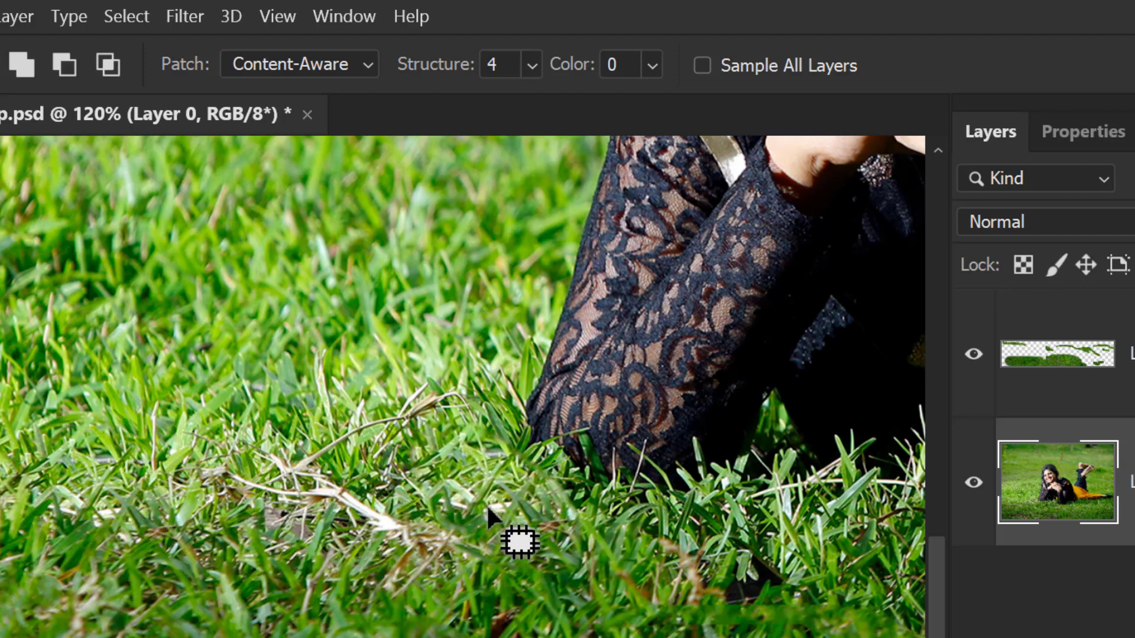
pyautogui.scroll(-1, 500, 503)
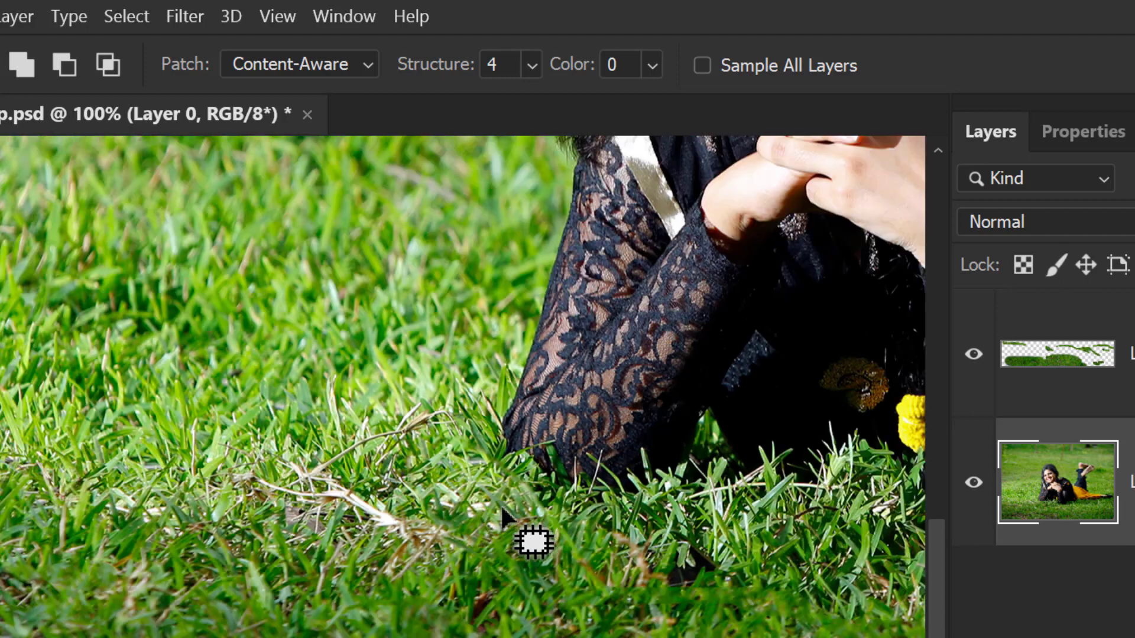
pyautogui.scroll(-1, 500, 503)
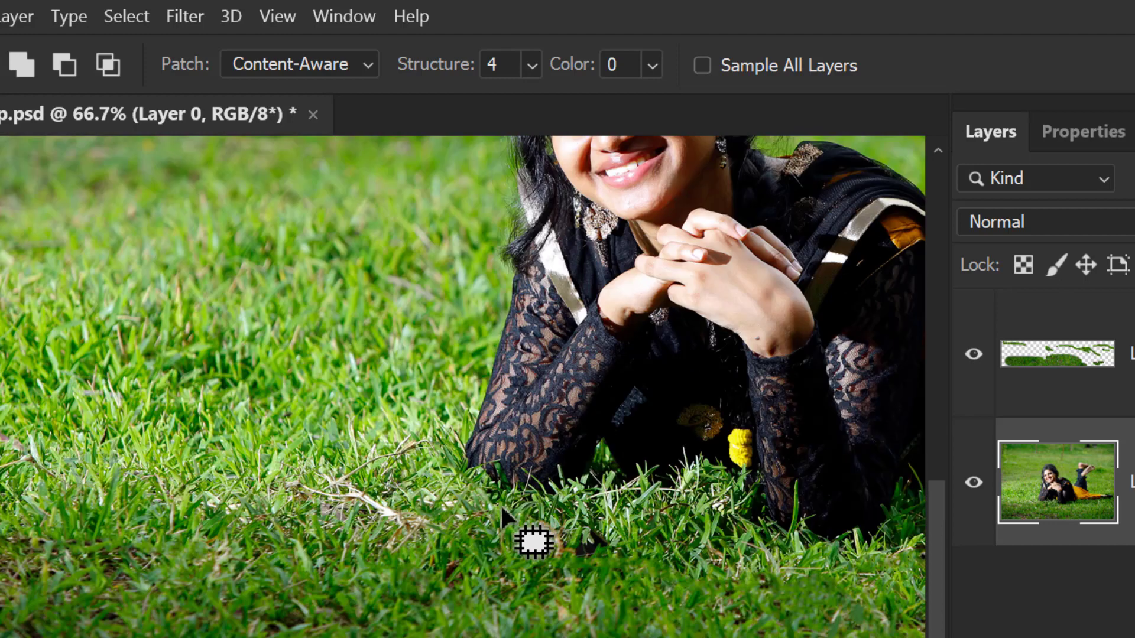
pyautogui.click(267, 64)
# - Keep Content-Aware patching, select Layer 1, and return to the Spot Healing Brush
pyautogui.click(334, 115)
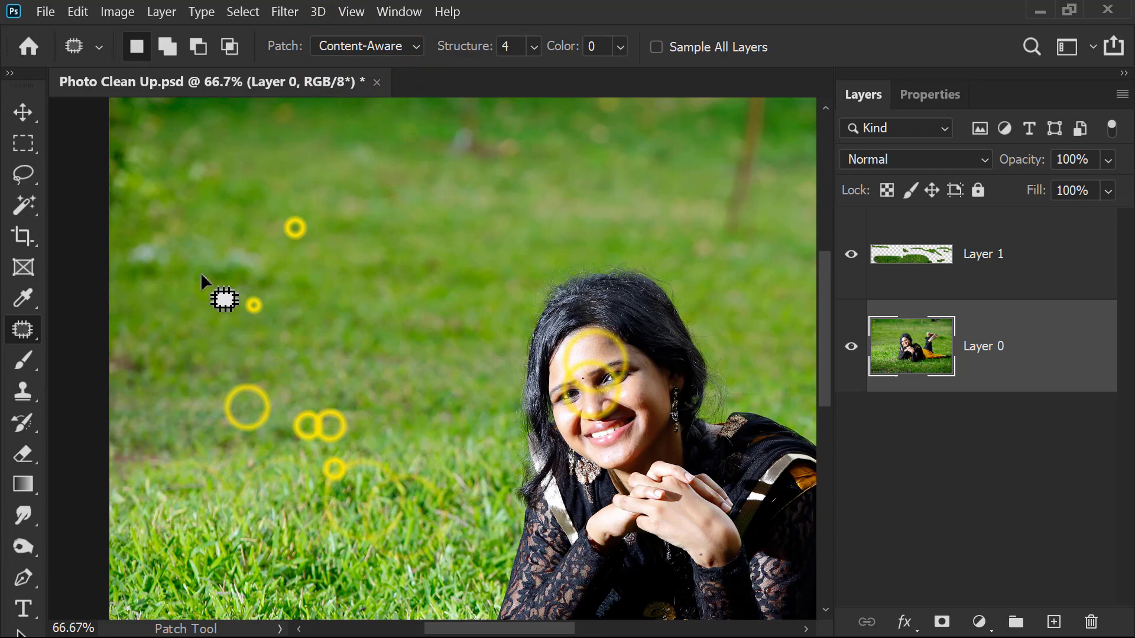
pyautogui.click(1043, 253)
pyautogui.press('j')
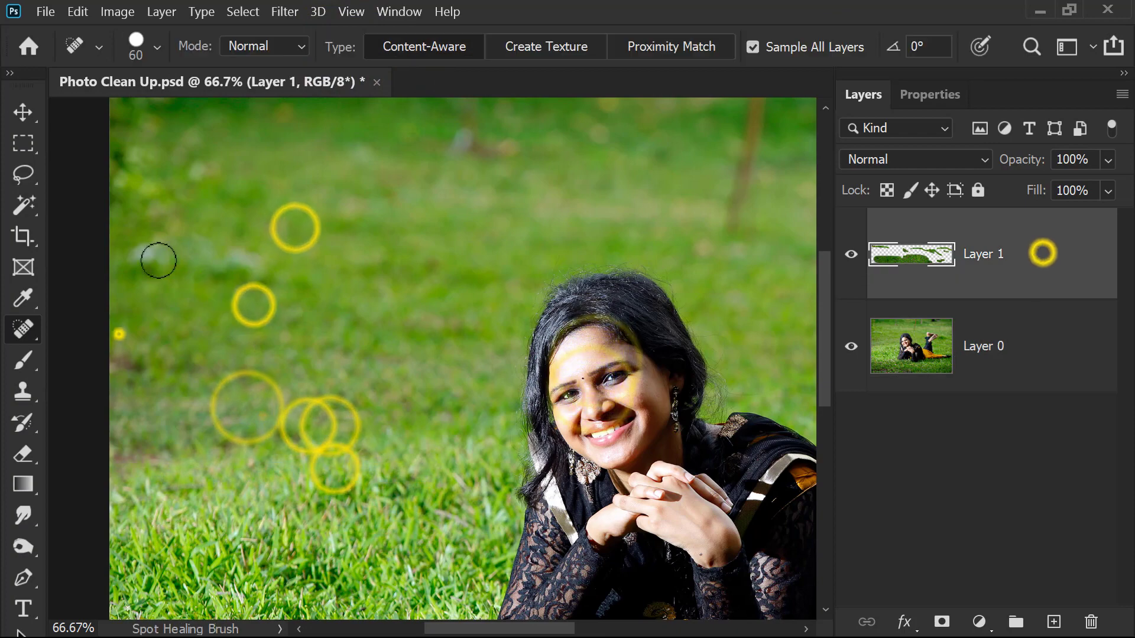
# - Adjust the healing brush to 90 px and fit the whole photo on screen
pyautogui.rightClick(299, 303)
pyautogui.press('Escape')
pyautogui.rightClick(406, 246)
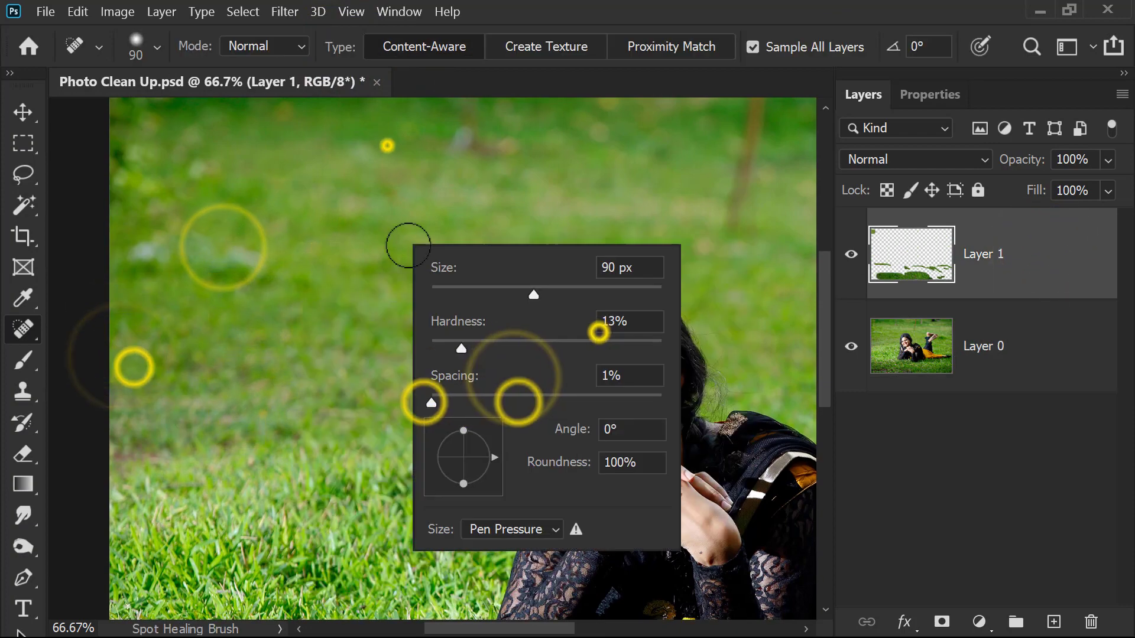
pyautogui.press('Escape')
pyautogui.press(']')
pyautogui.hscroll(5, 258, 271)
pyautogui.press('[')
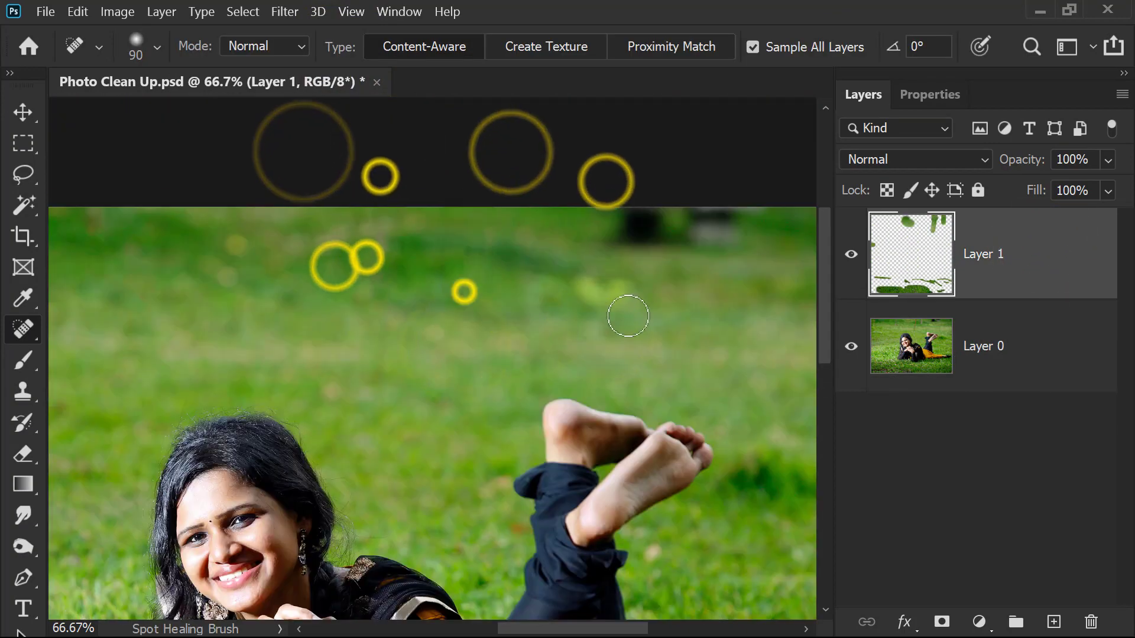
pyautogui.scroll(-3, 505, 261)
pyautogui.scroll(-5, 691, 525)
pyautogui.hscroll(-8, 375, 519)
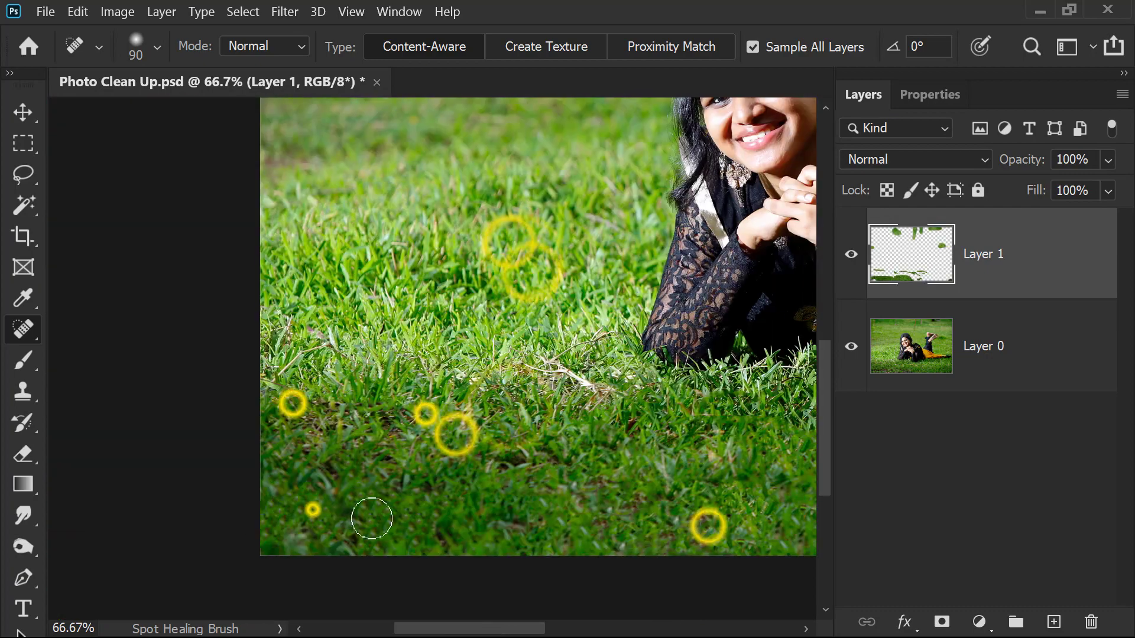
pyautogui.hotkey('ctrl', '0')
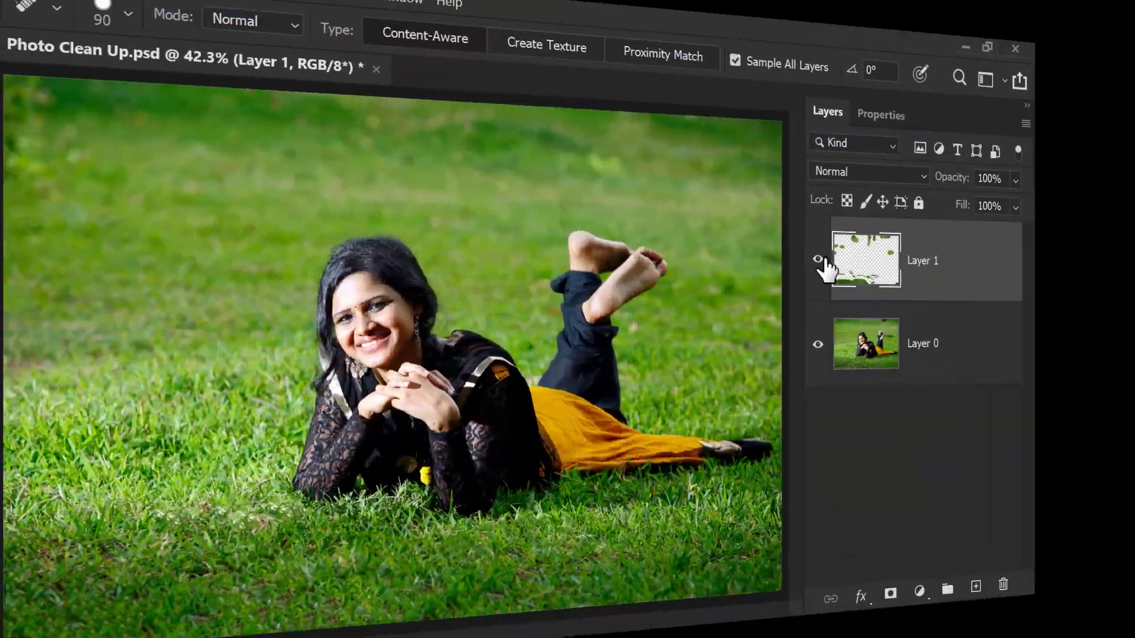
pyautogui.click(850, 254)
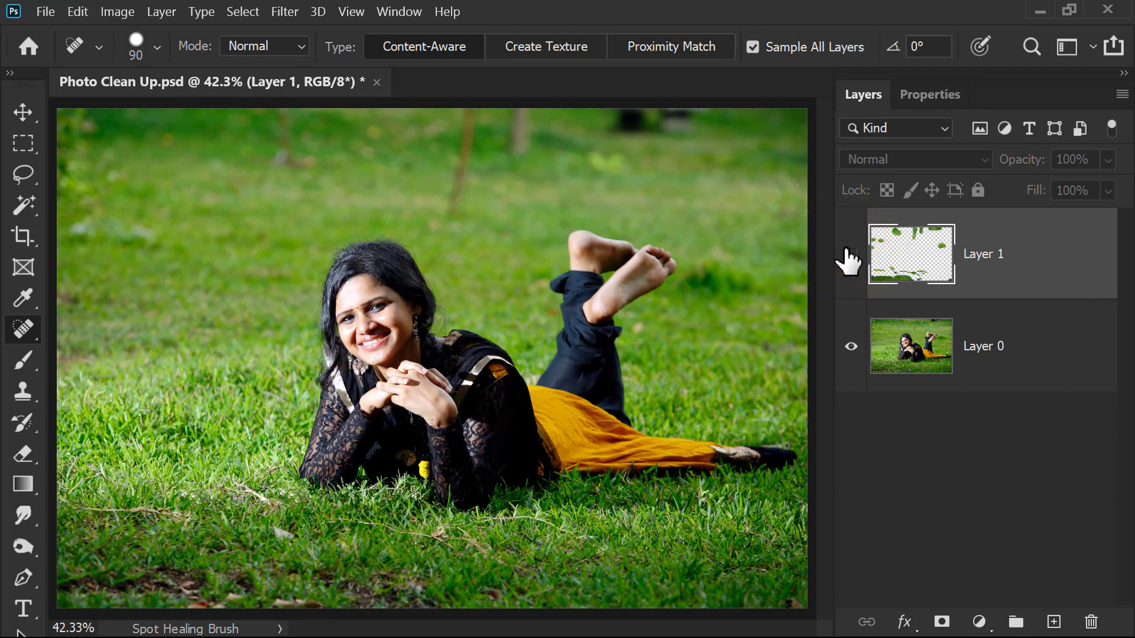
pyautogui.click(850, 254)
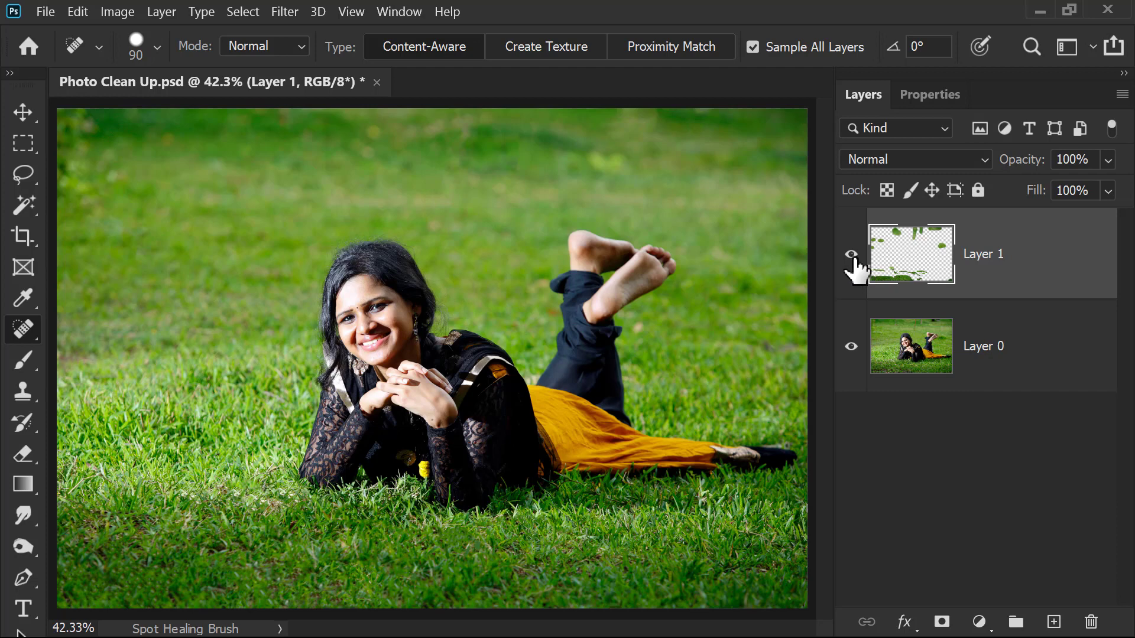
pyautogui.click(852, 255)
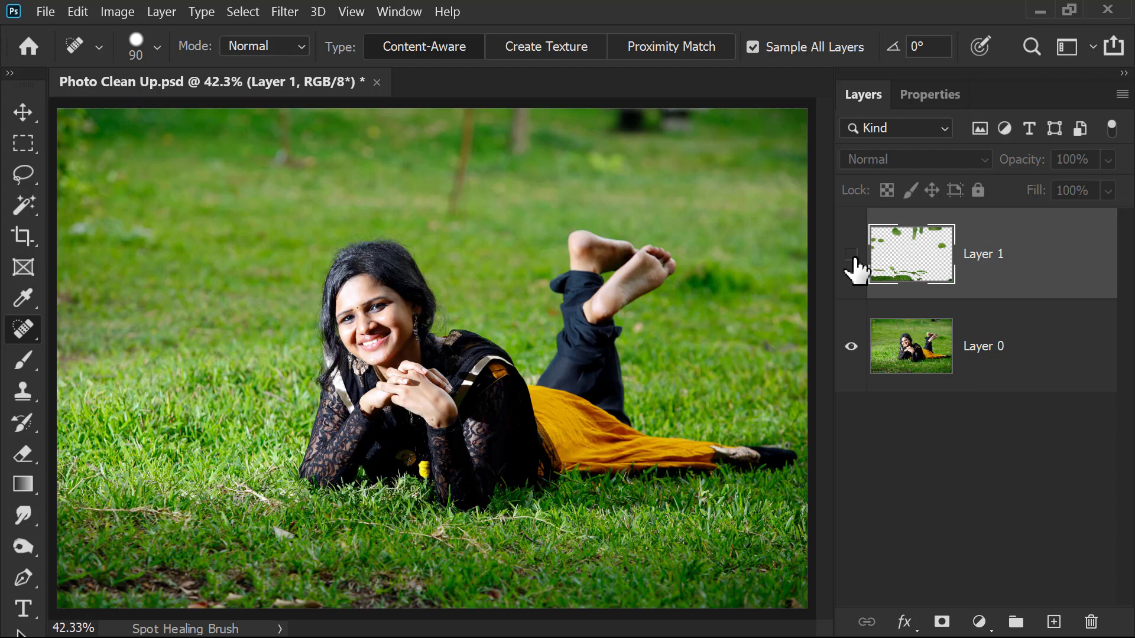
pyautogui.click(851, 254)
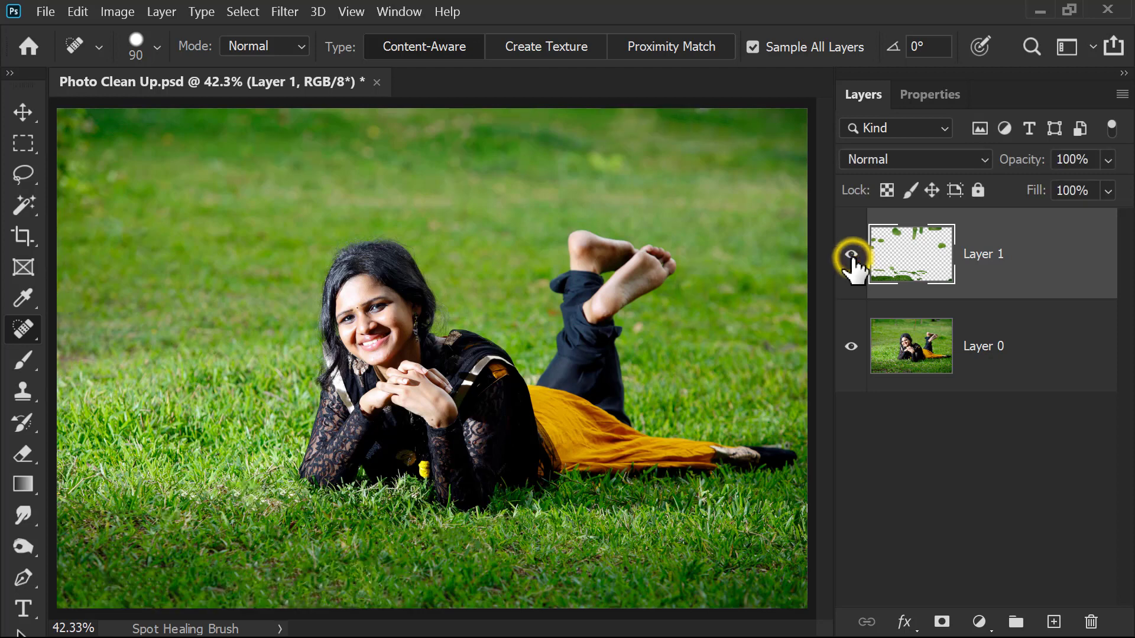
pyautogui.click(22, 111)
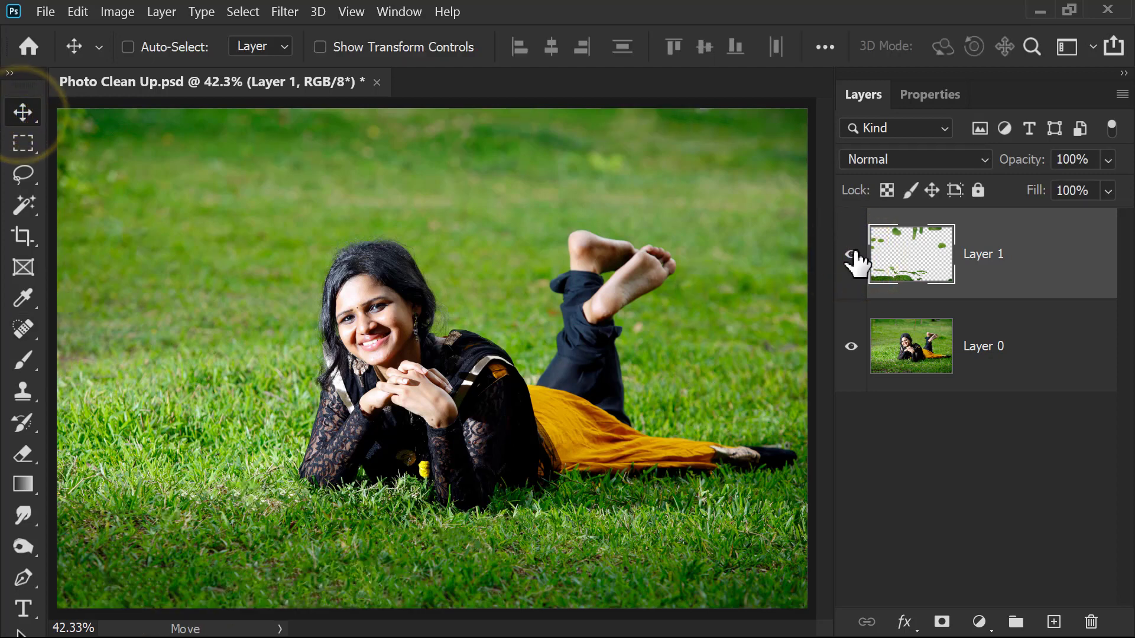